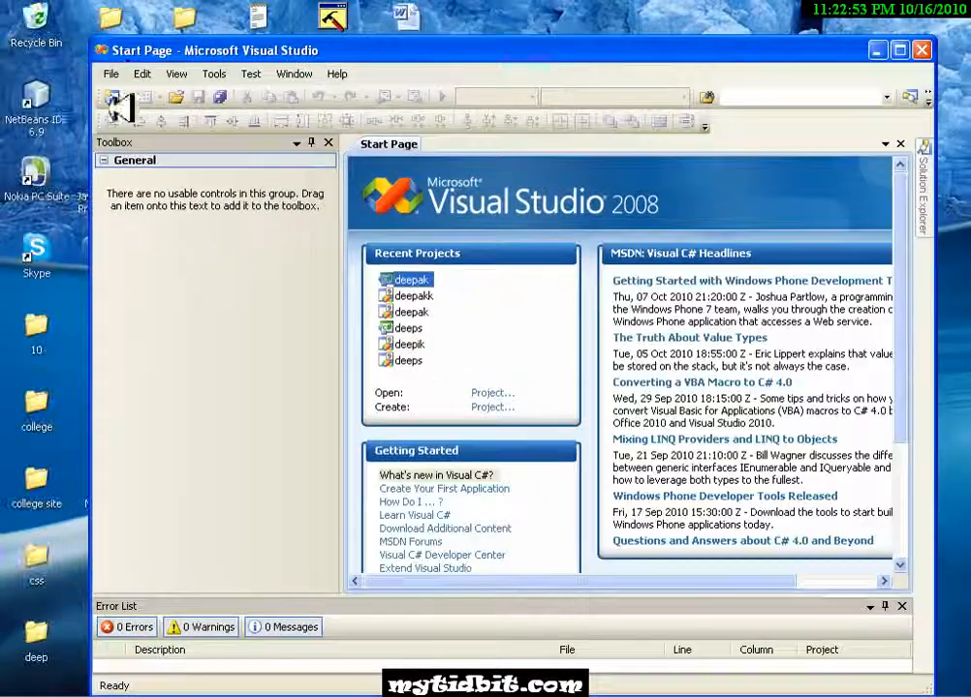
- Create a new Setup Project named tidbit from the Setup and Deployment project types
{"action": "left_click", "coordinate": [111, 74]}
{"action": "mouse_move", "coordinate": [223, 96]}
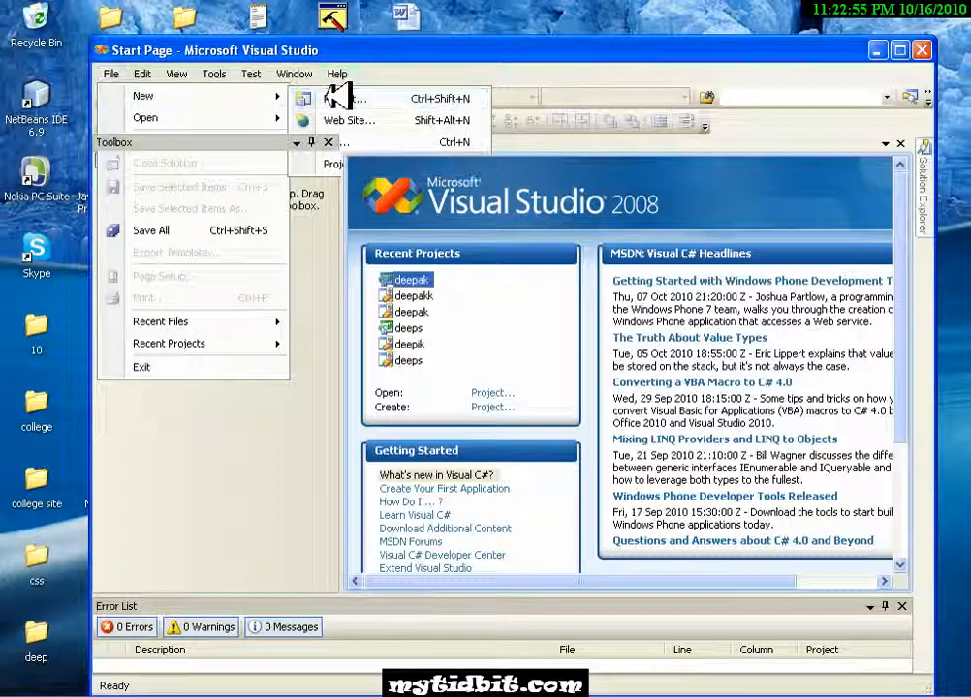
{"action": "left_click", "coordinate": [337, 98]}
{"action": "left_click", "coordinate": [214, 352]}
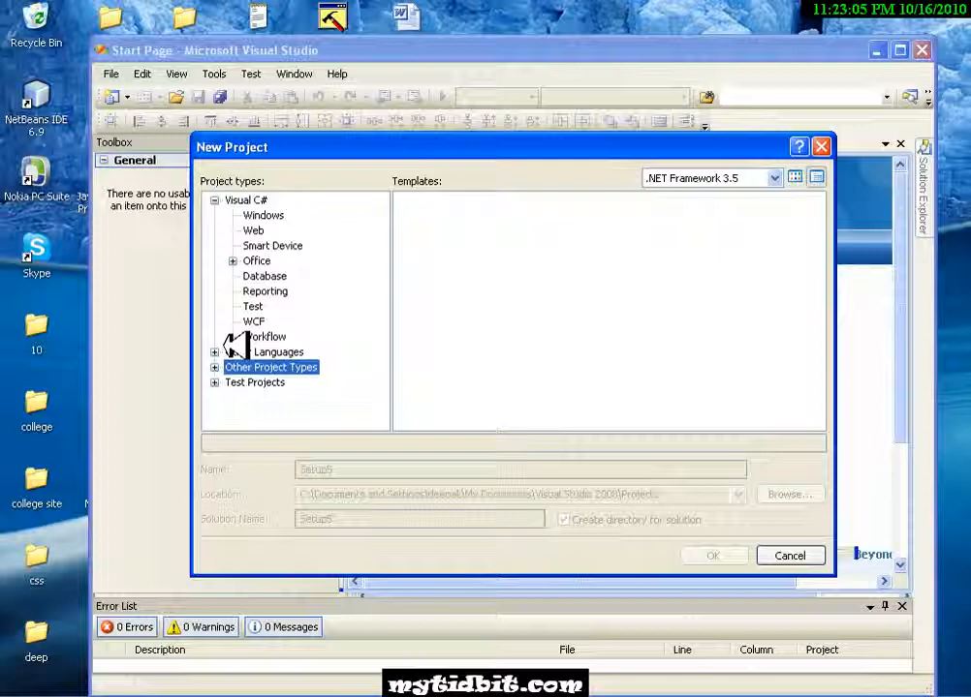
{"action": "left_click", "coordinate": [214, 366]}
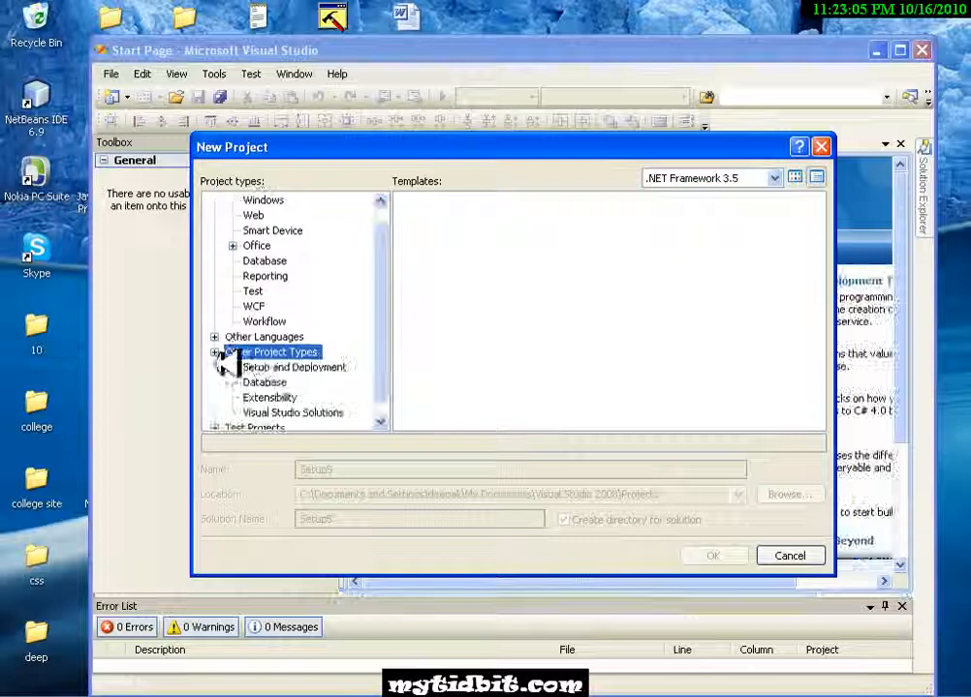
{"action": "left_click", "coordinate": [281, 368]}
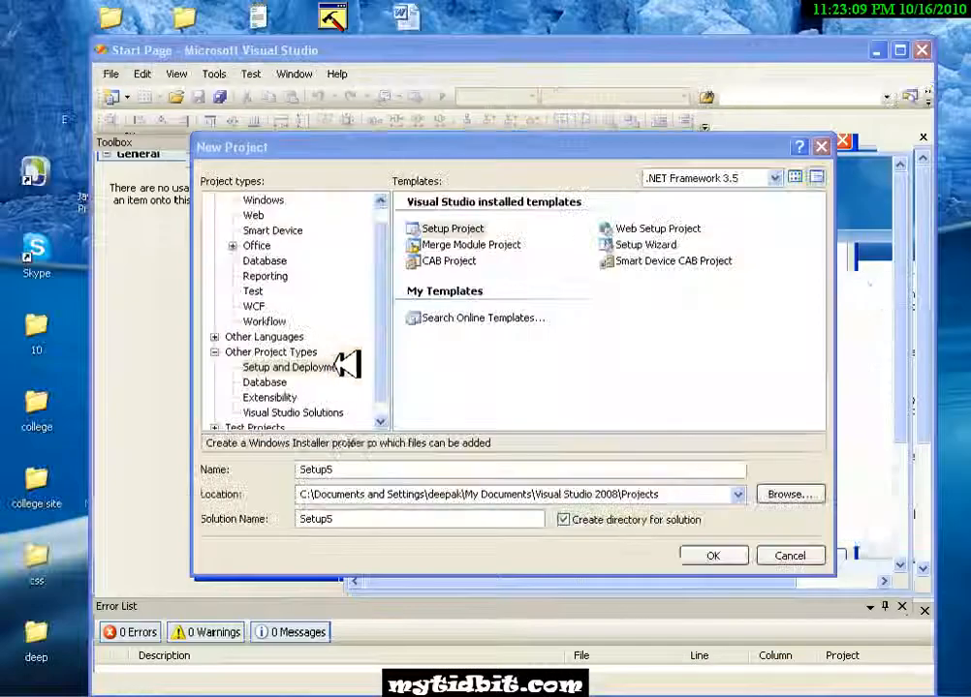
{"action": "left_click_drag", "start_coordinate": [337, 469], "coordinate": [282, 469]}
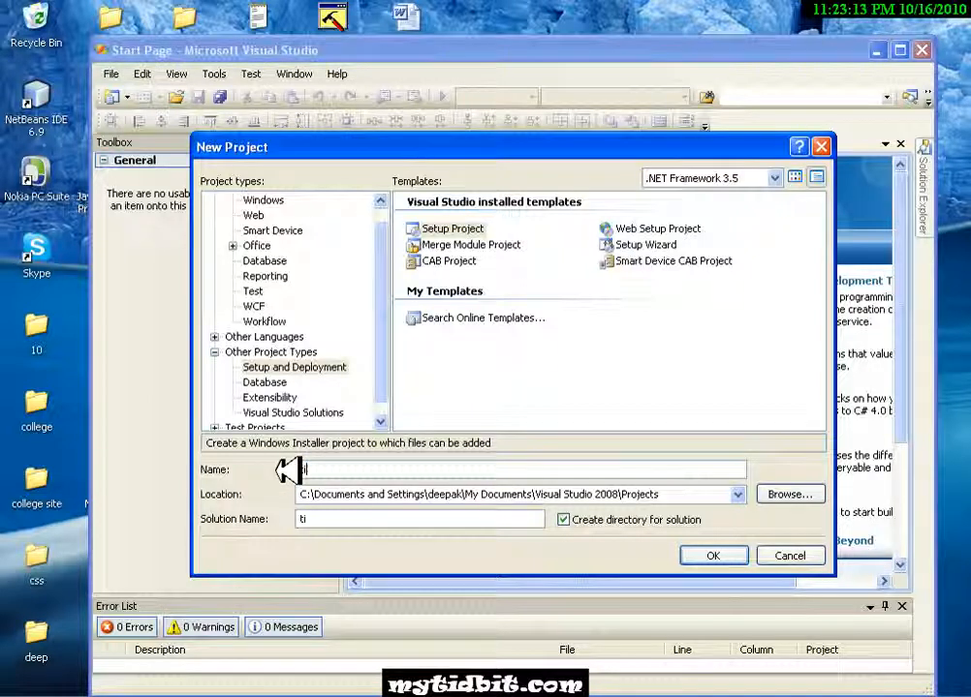
{"action": "type", "text": "tidbit"}
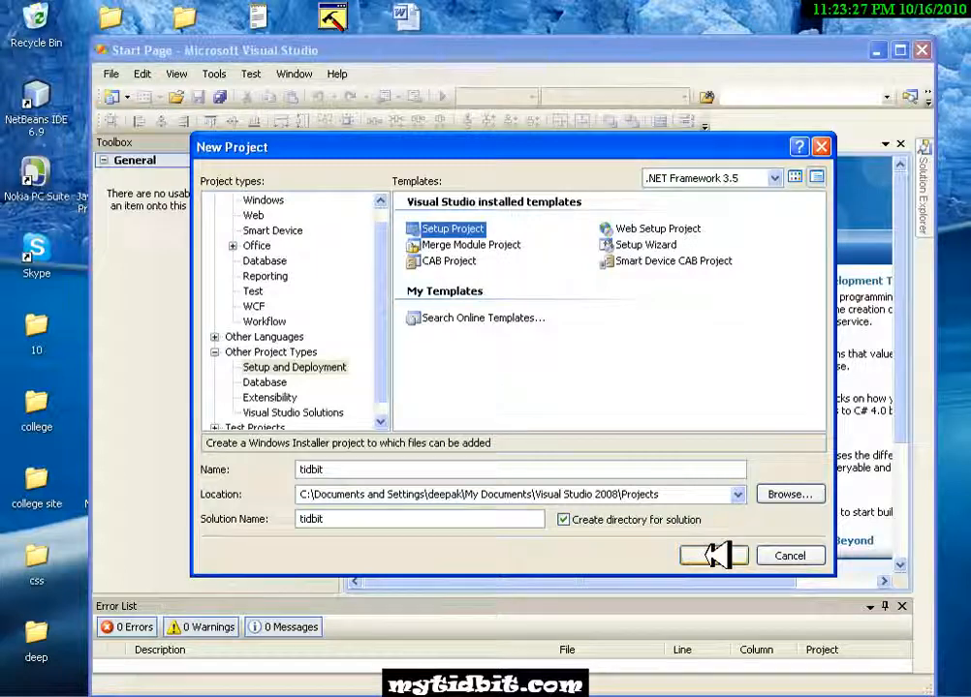
{"action": "left_click", "coordinate": [717, 555]}
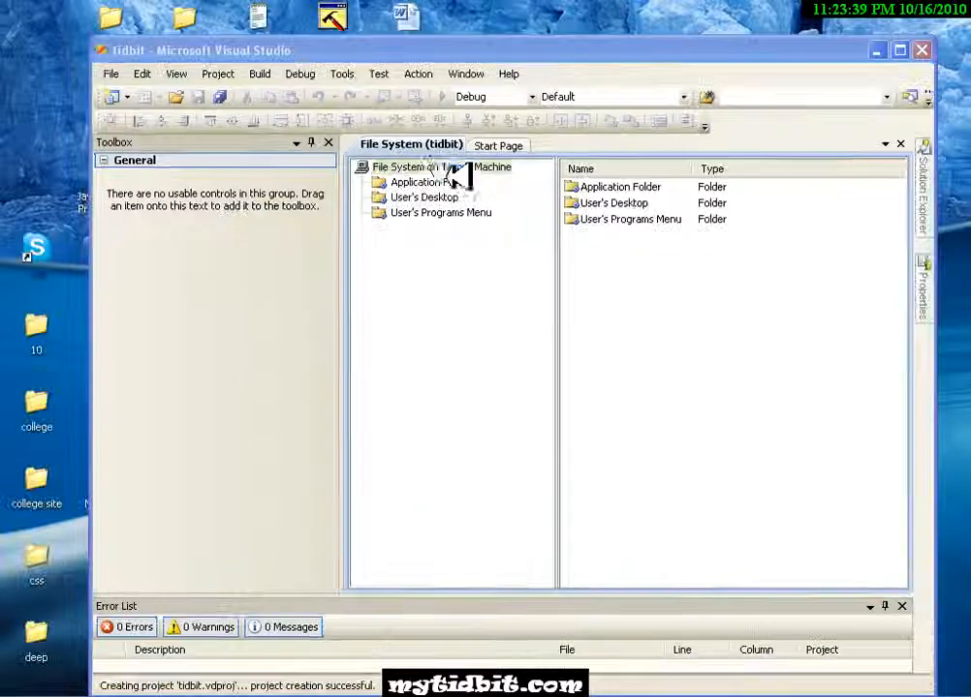
- Add the Program Files Folder special folder to the file system on the target machine
{"action": "right_click", "coordinate": [485, 339]}
{"action": "mouse_move", "coordinate": [484, 184]}
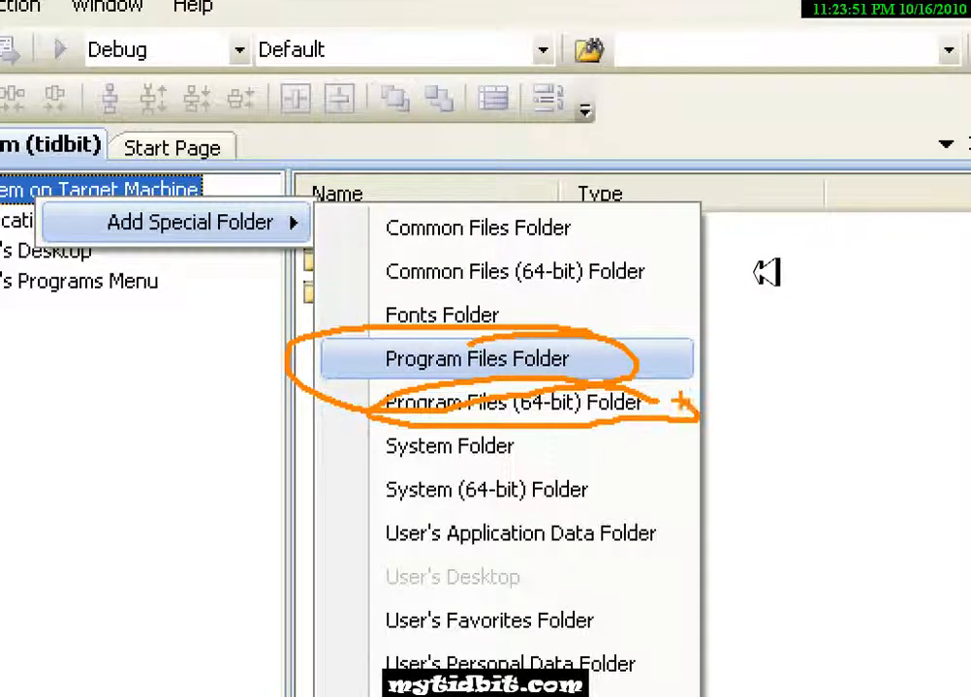
{"action": "key", "text": "Escape"}
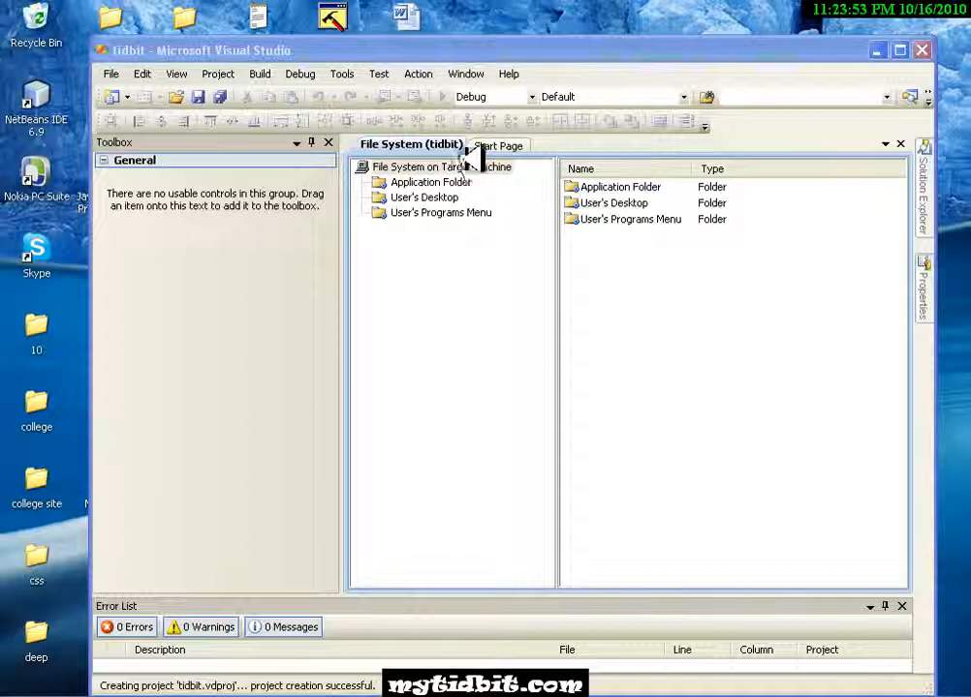
{"action": "left_click", "coordinate": [475, 167]}
{"action": "right_click", "coordinate": [467, 170]}
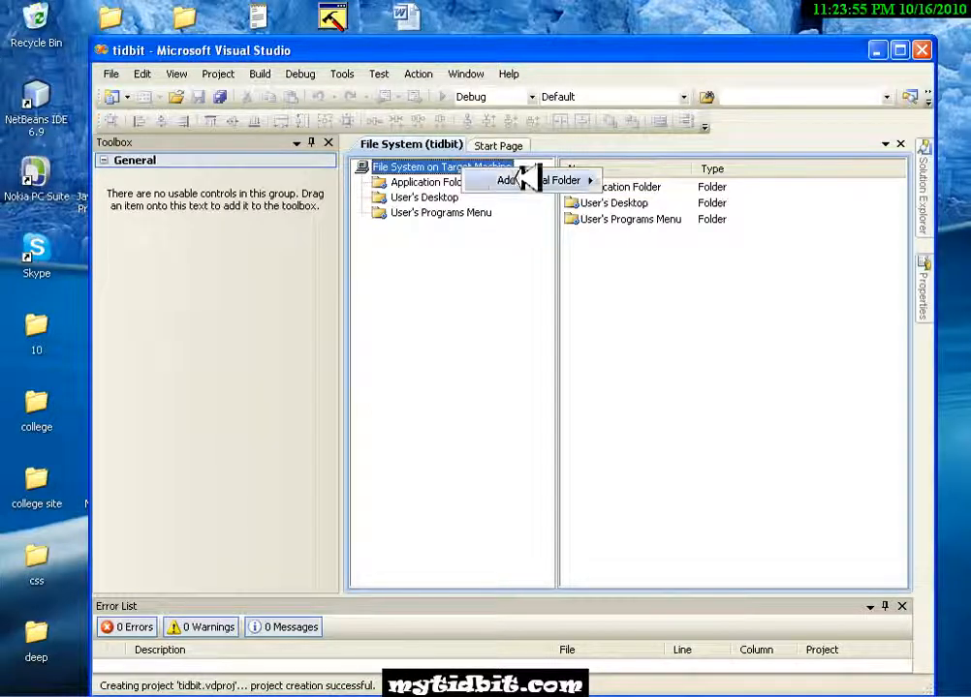
{"action": "mouse_move", "coordinate": [524, 179]}
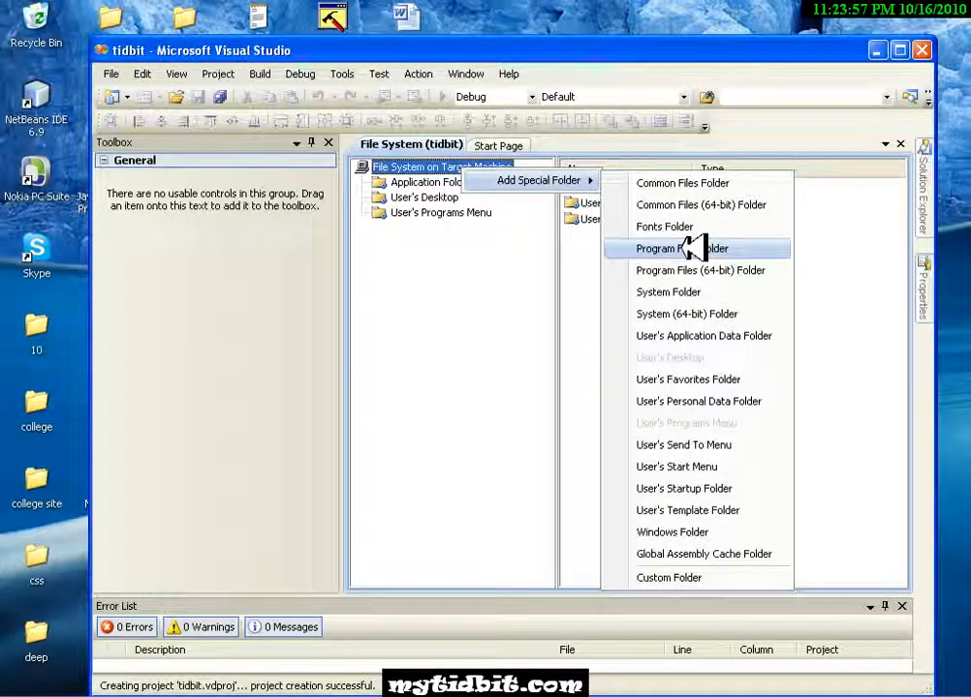
{"action": "left_click", "coordinate": [693, 248]}
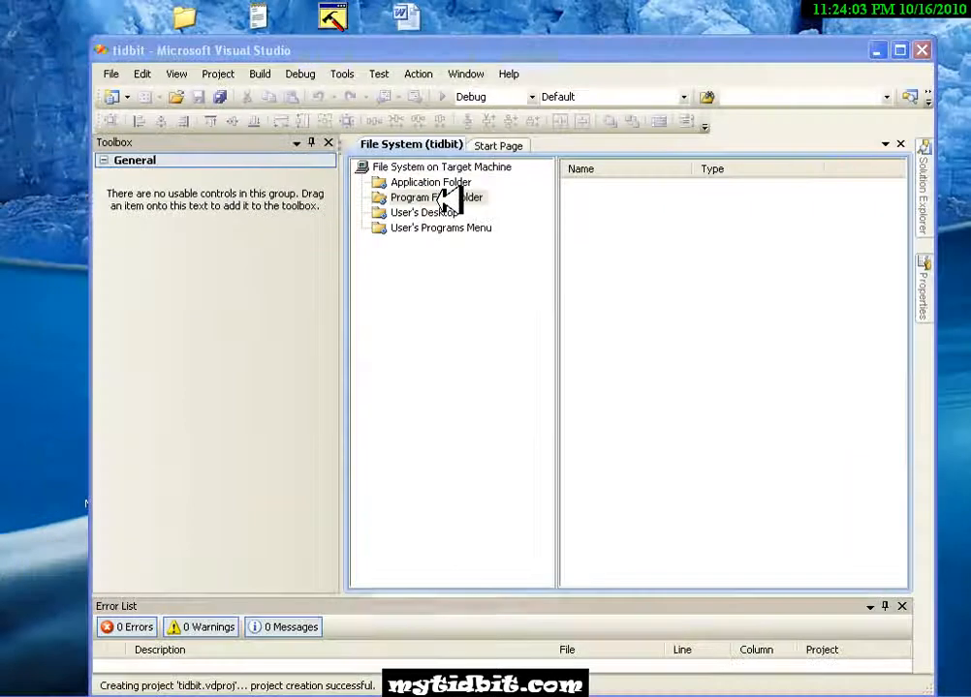
- Add a subfolder named tidbit inside the Program Files Folder
{"action": "right_click", "coordinate": [447, 194]}
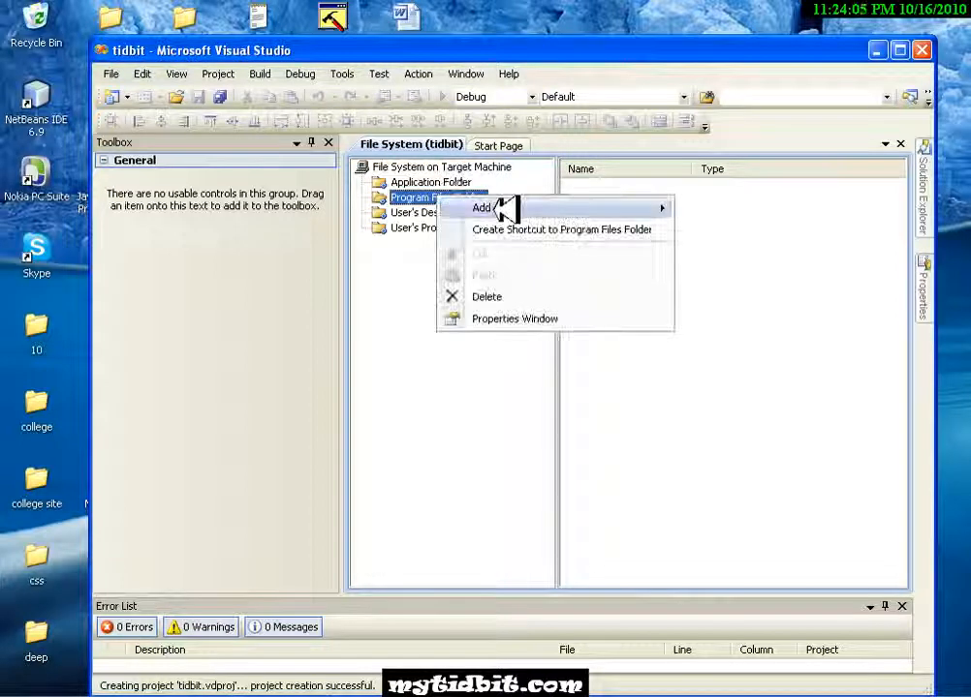
{"action": "mouse_move", "coordinate": [504, 208]}
{"action": "left_click", "coordinate": [736, 211]}
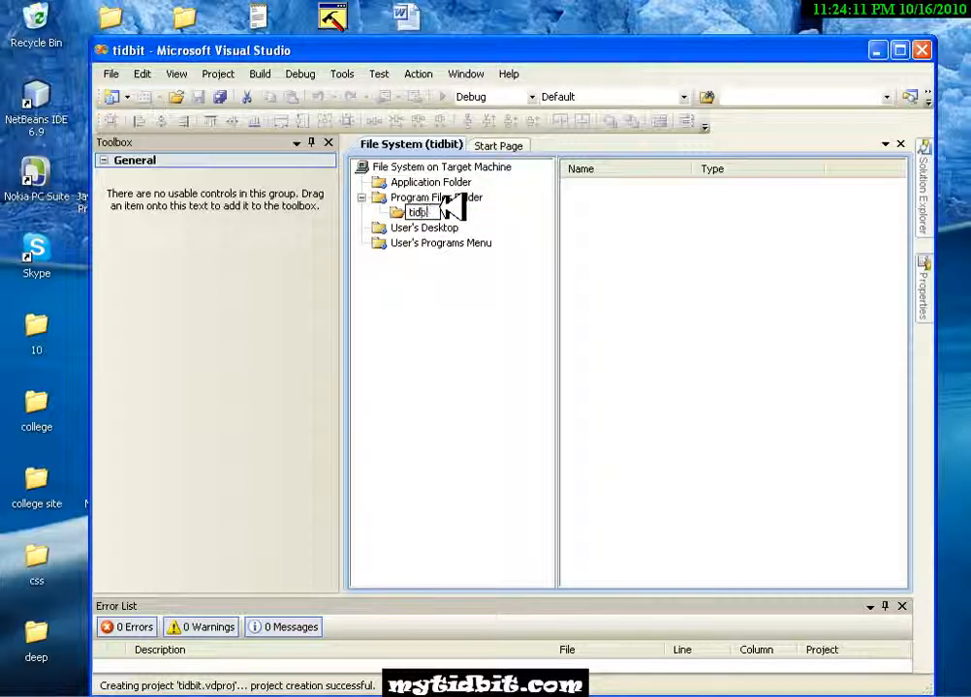
{"action": "left_click", "coordinate": [427, 290]}
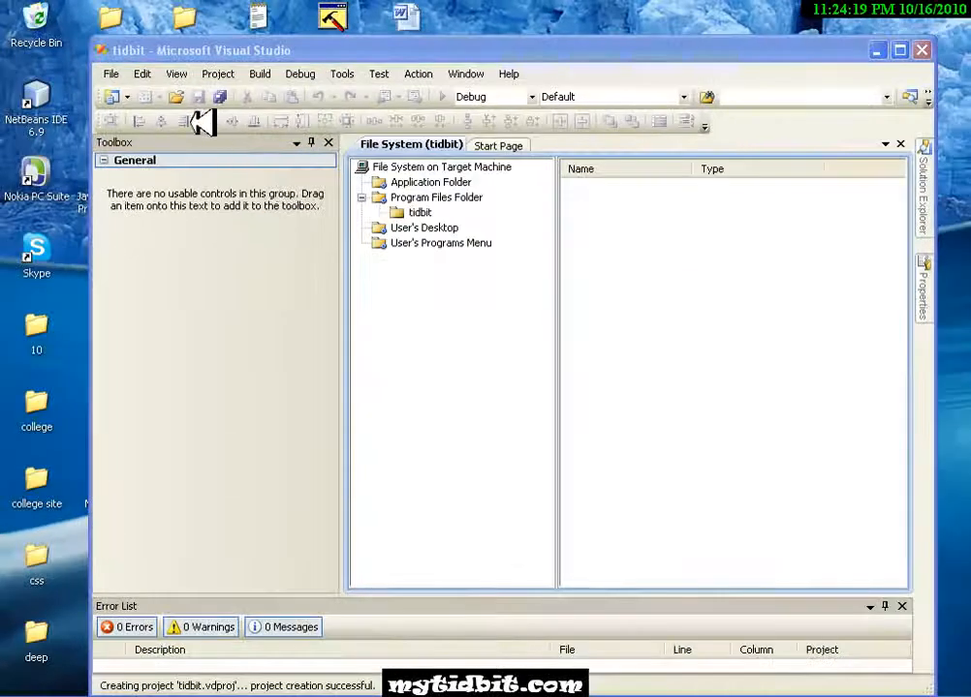
- Add the existing C# project to the solution from the .csproj file in its inner project folder
{"action": "left_click", "coordinate": [116, 74]}
{"action": "mouse_move", "coordinate": [160, 142]}
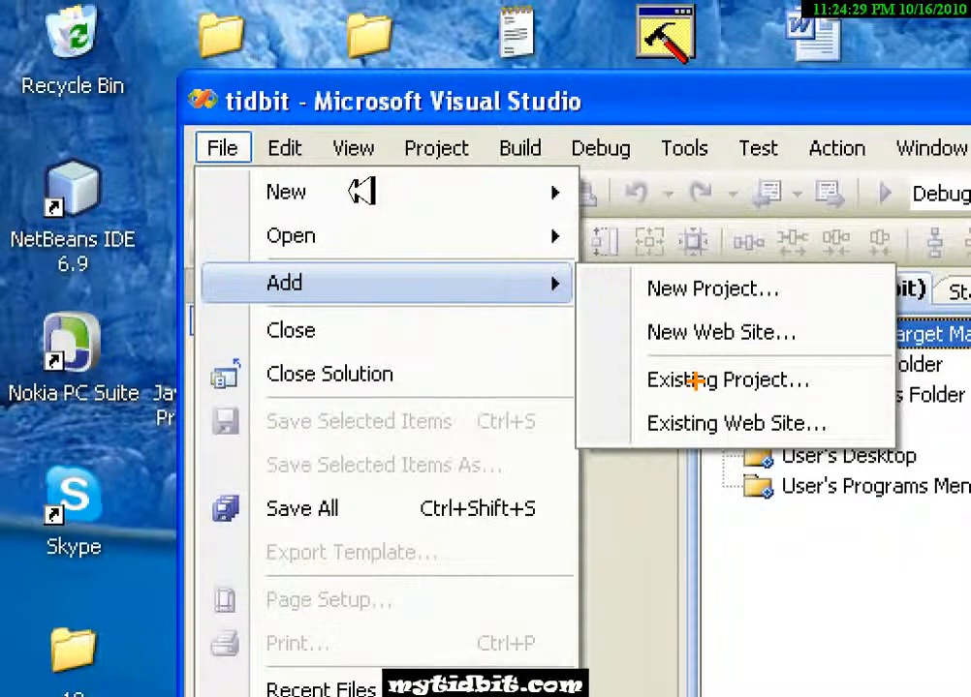
{"action": "key", "text": "Escape"}
{"action": "left_click", "coordinate": [231, 148]}
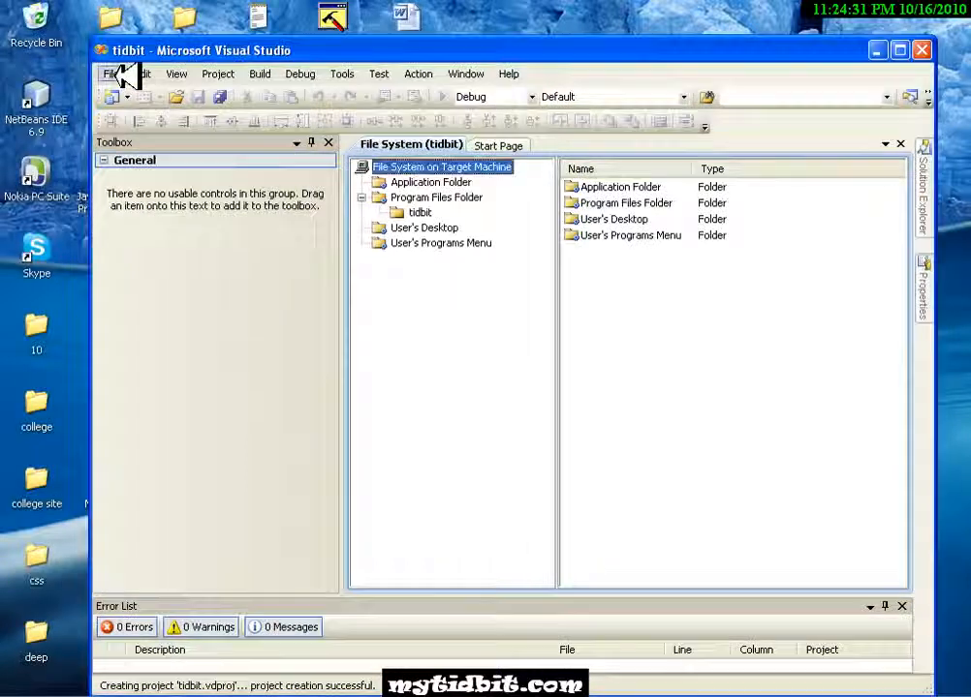
{"action": "left_click", "coordinate": [117, 76]}
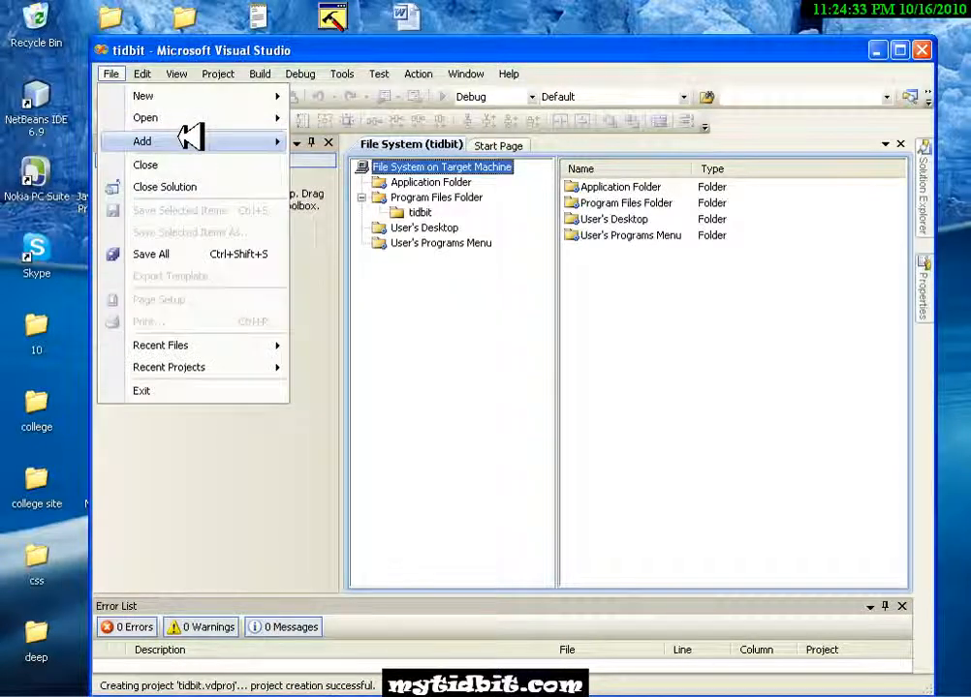
{"action": "mouse_move", "coordinate": [190, 141]}
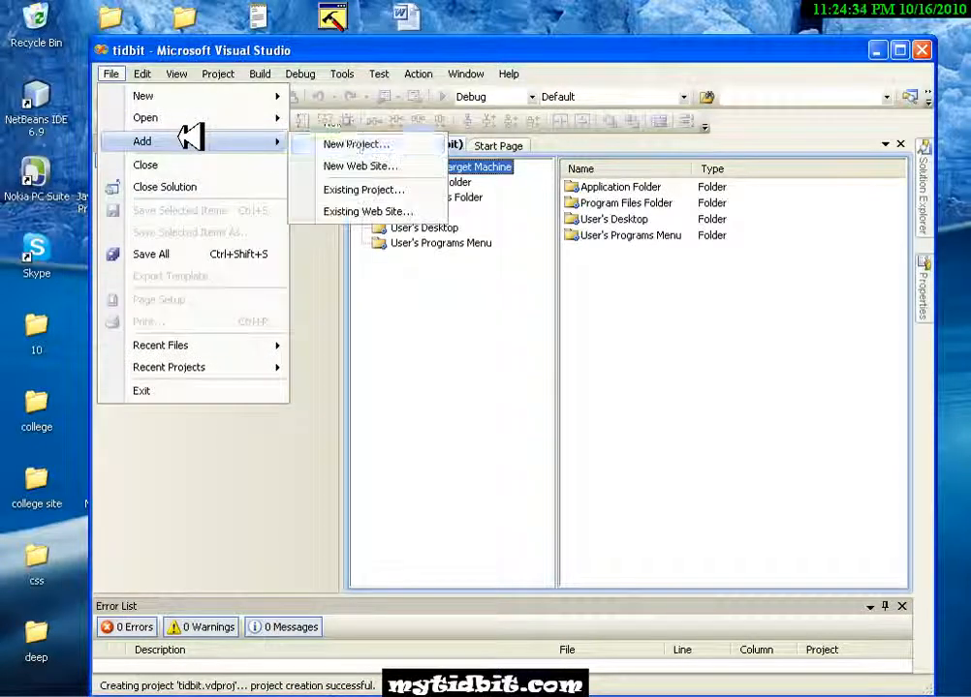
{"action": "left_click", "coordinate": [362, 189]}
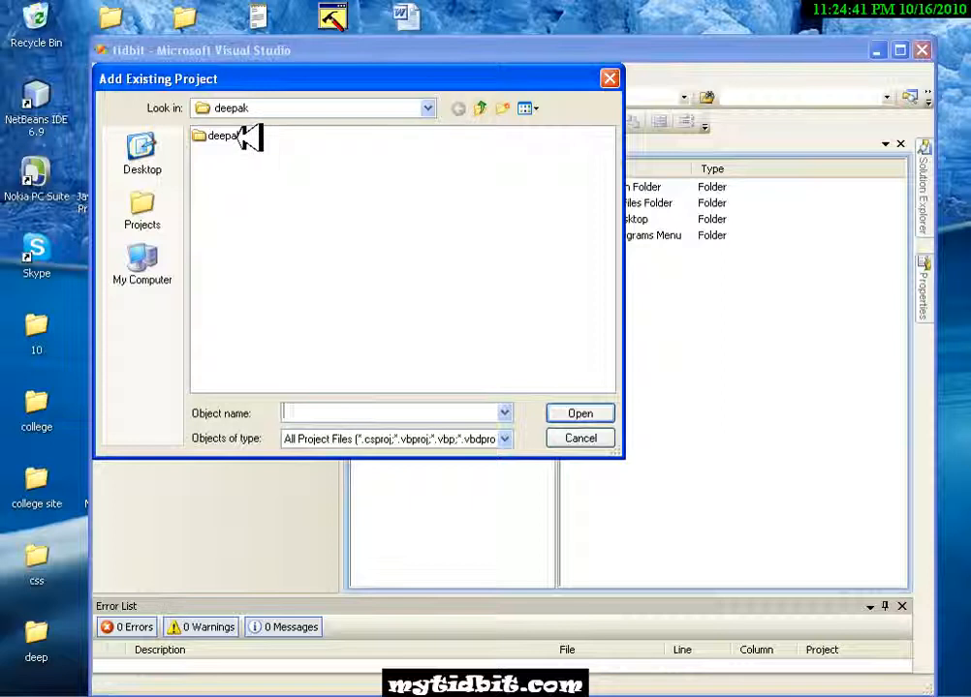
{"action": "left_click", "coordinate": [427, 107]}
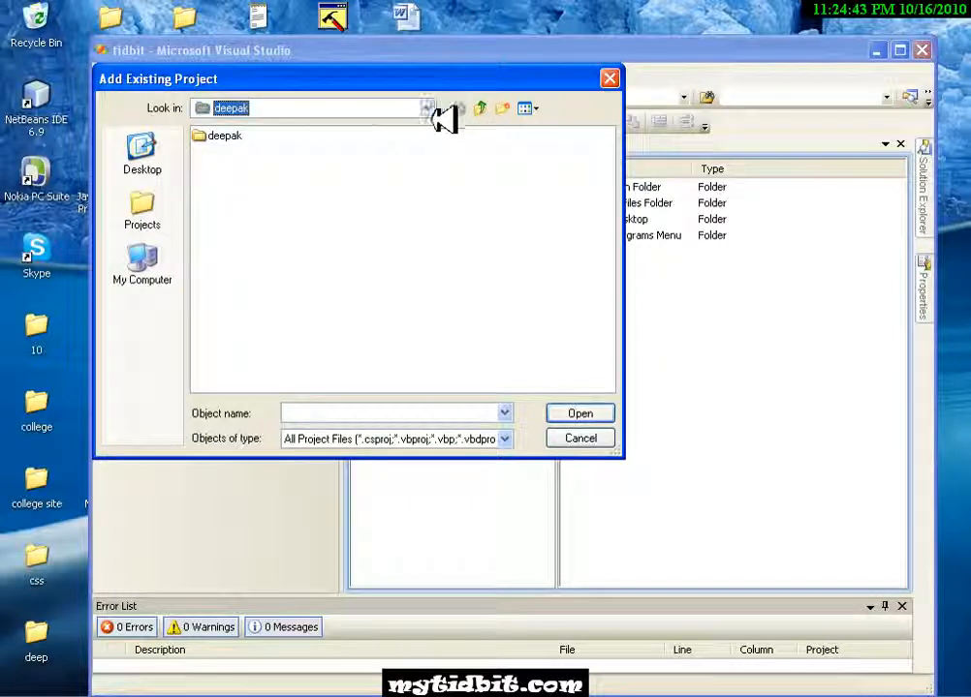
{"action": "left_click", "coordinate": [429, 111]}
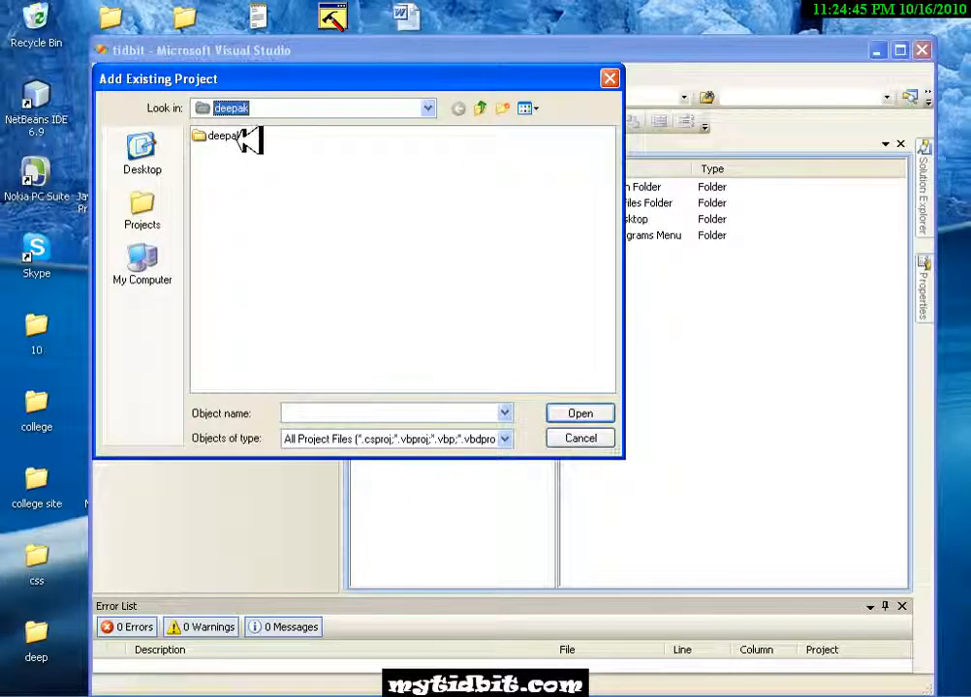
{"action": "double_click", "coordinate": [238, 137]}
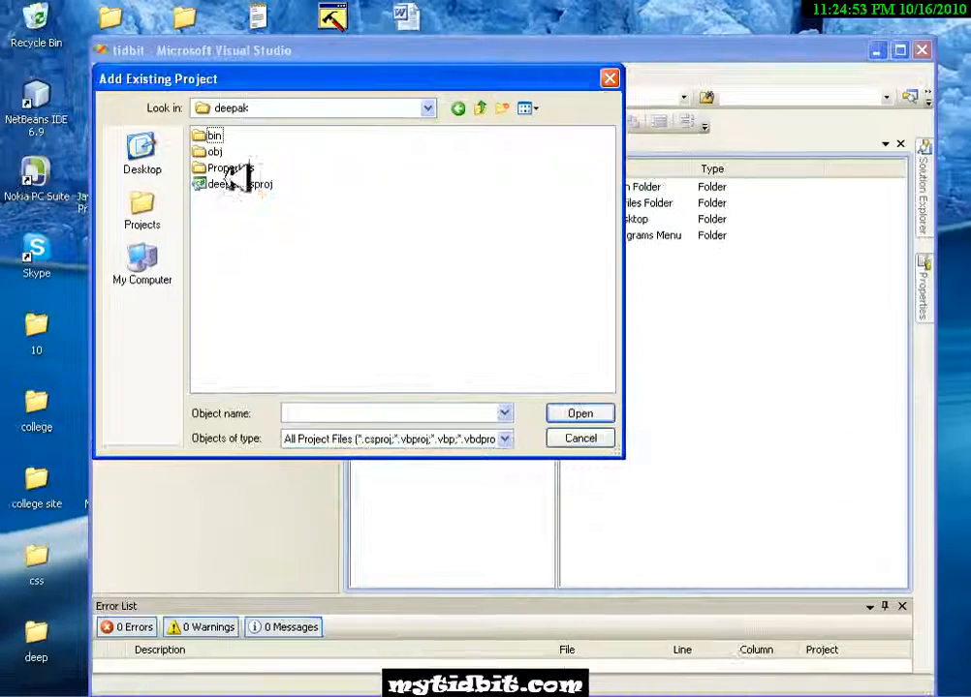
{"action": "double_click", "coordinate": [211, 371]}
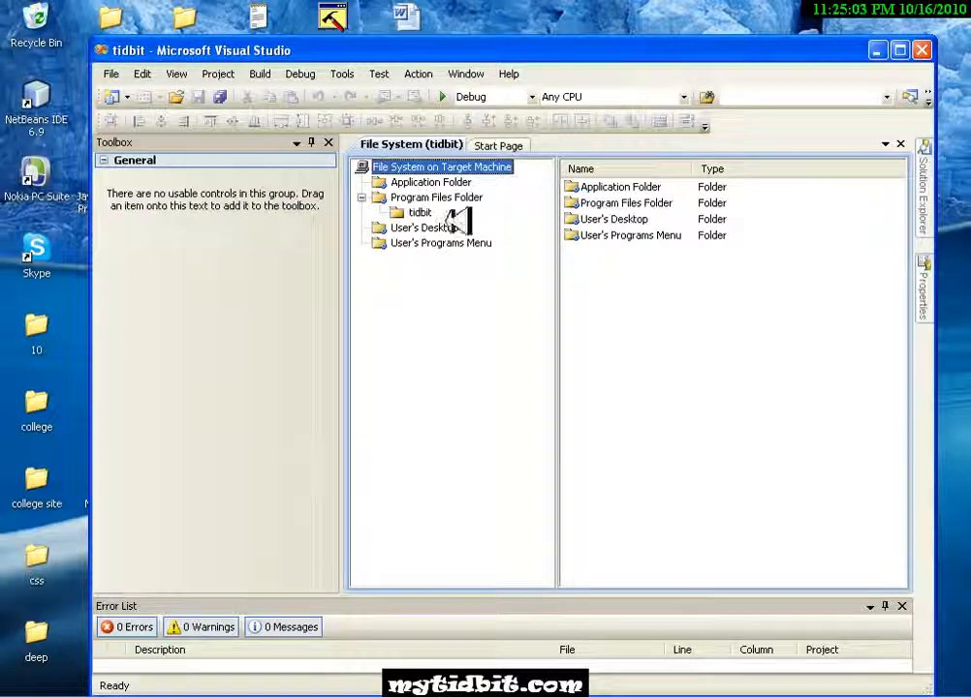
{"action": "left_click", "coordinate": [427, 196]}
{"action": "left_click", "coordinate": [422, 213]}
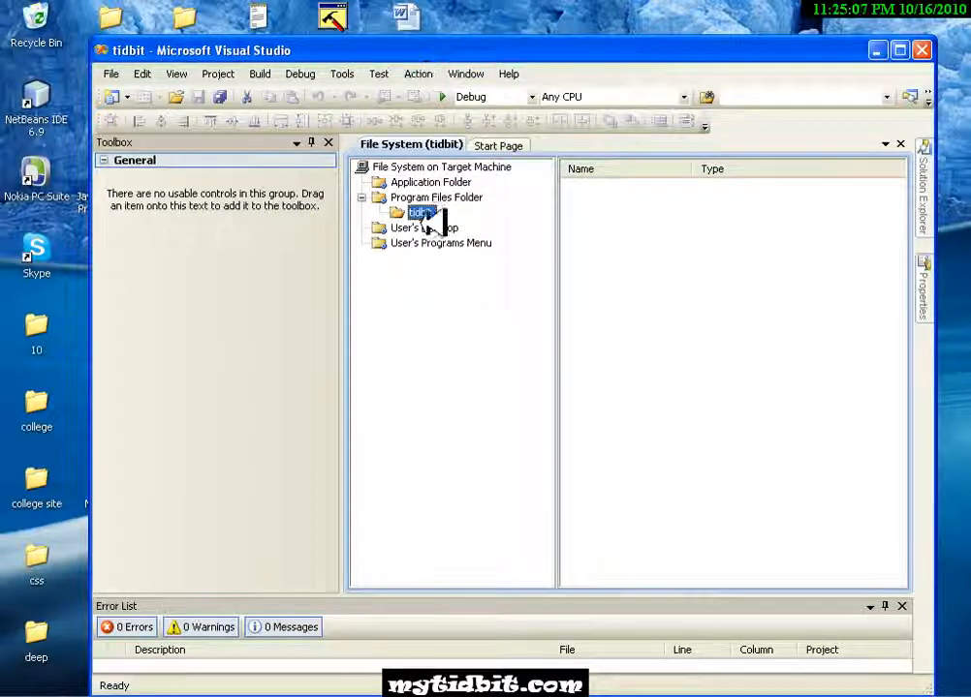
{"action": "left_click", "coordinate": [419, 211]}
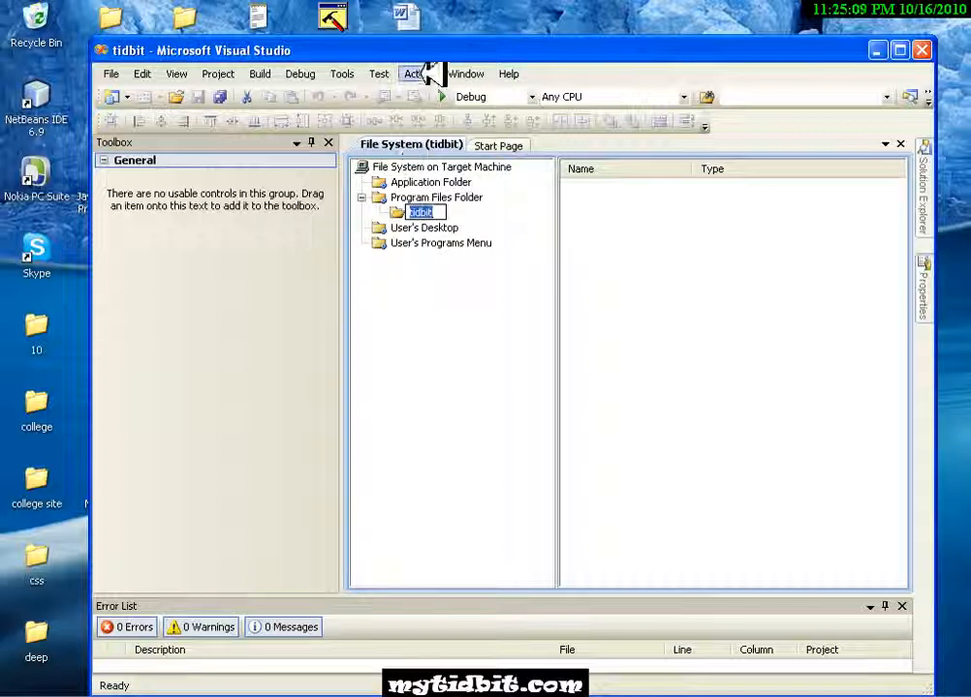
{"action": "left_click", "coordinate": [176, 75]}
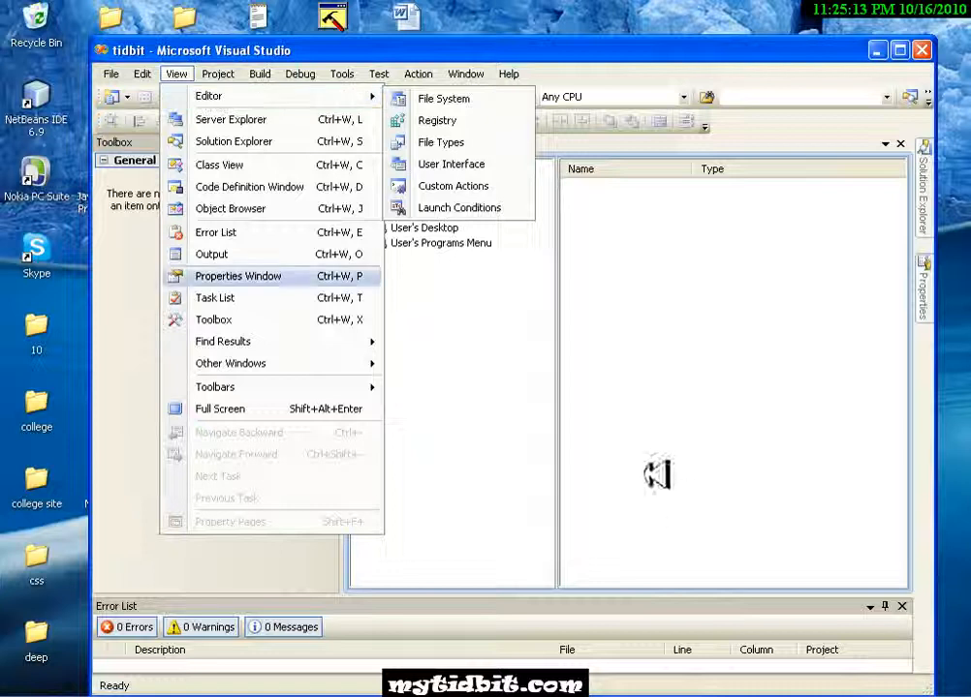
{"action": "left_click", "coordinate": [512, 373]}
- Add the C# project's Primary output, with the (Active) configuration, to the tidbit folder under Program Files Folder
{"action": "right_click", "coordinate": [426, 212]}
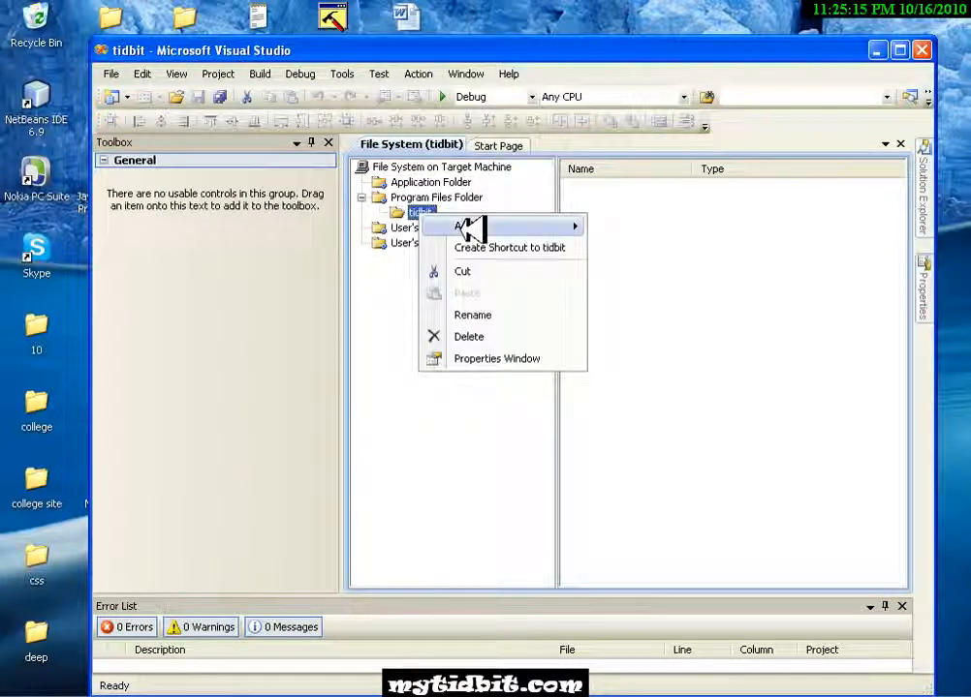
{"action": "mouse_move", "coordinate": [470, 227]}
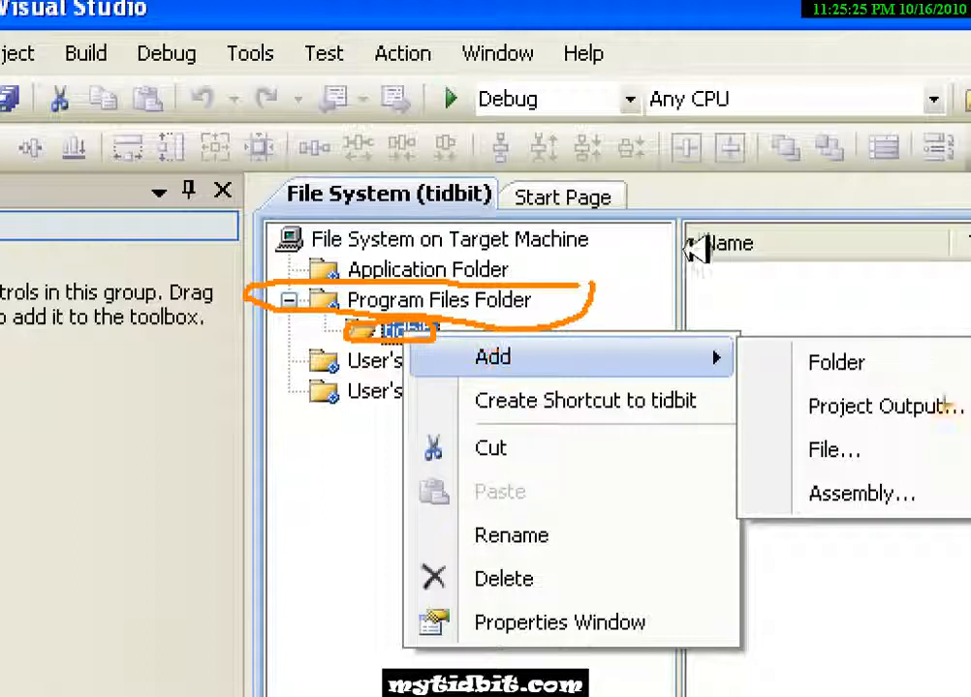
{"action": "mouse_move", "coordinate": [715, 247]}
{"action": "left_mouse_down"}
{"action": "mouse_move", "coordinate": [634, 247]}
{"action": "mouse_move", "coordinate": [680, 247]}
{"action": "left_mouse_up"}
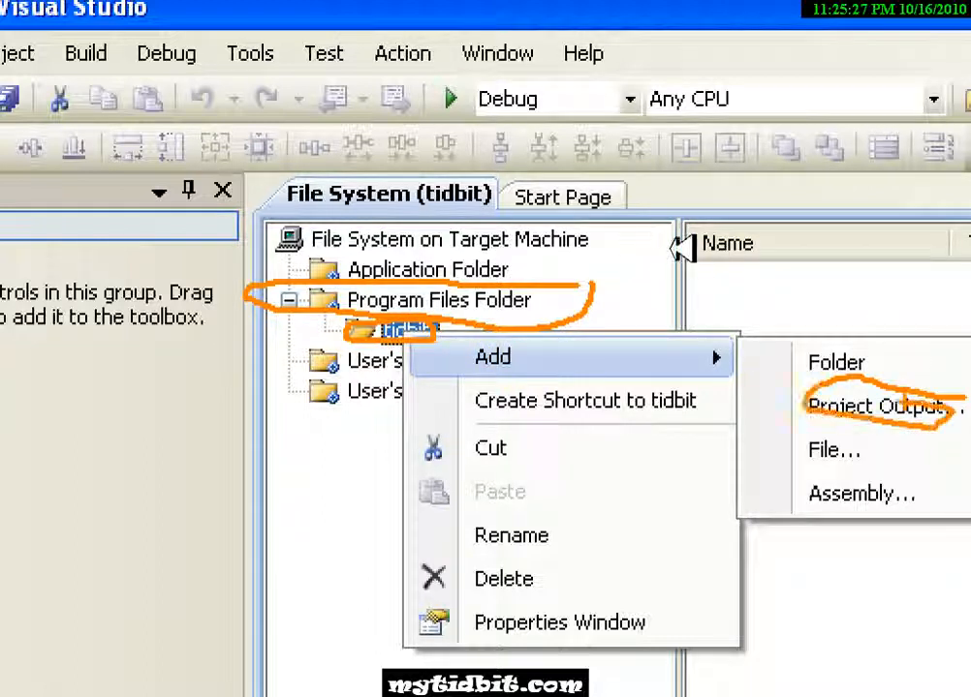
{"action": "key", "text": "Escape"}
{"action": "right_click", "coordinate": [423, 215]}
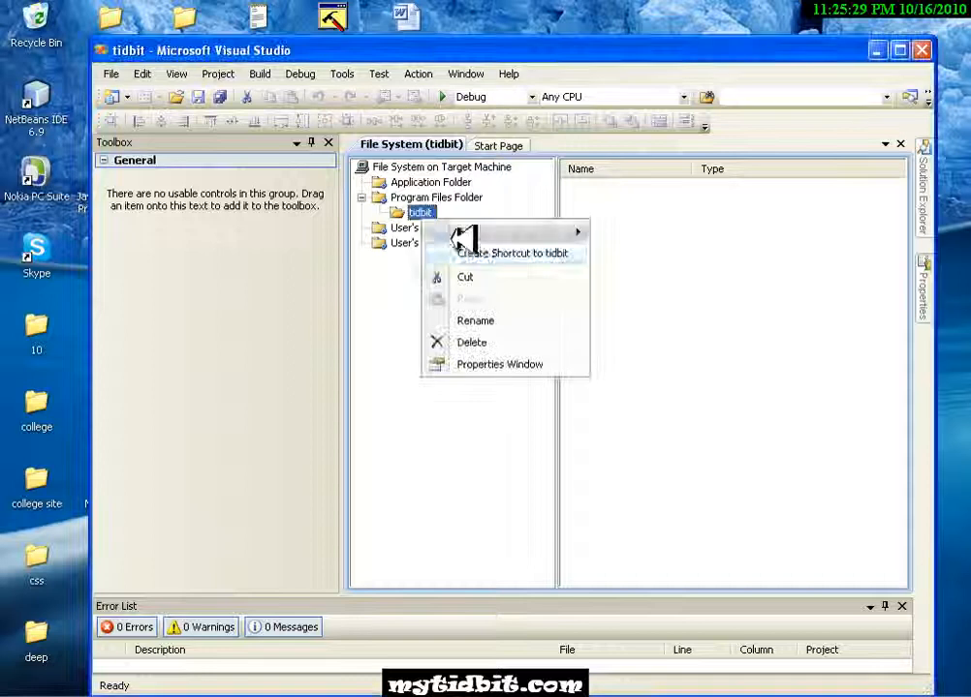
{"action": "mouse_move", "coordinate": [469, 232]}
{"action": "left_click", "coordinate": [655, 254]}
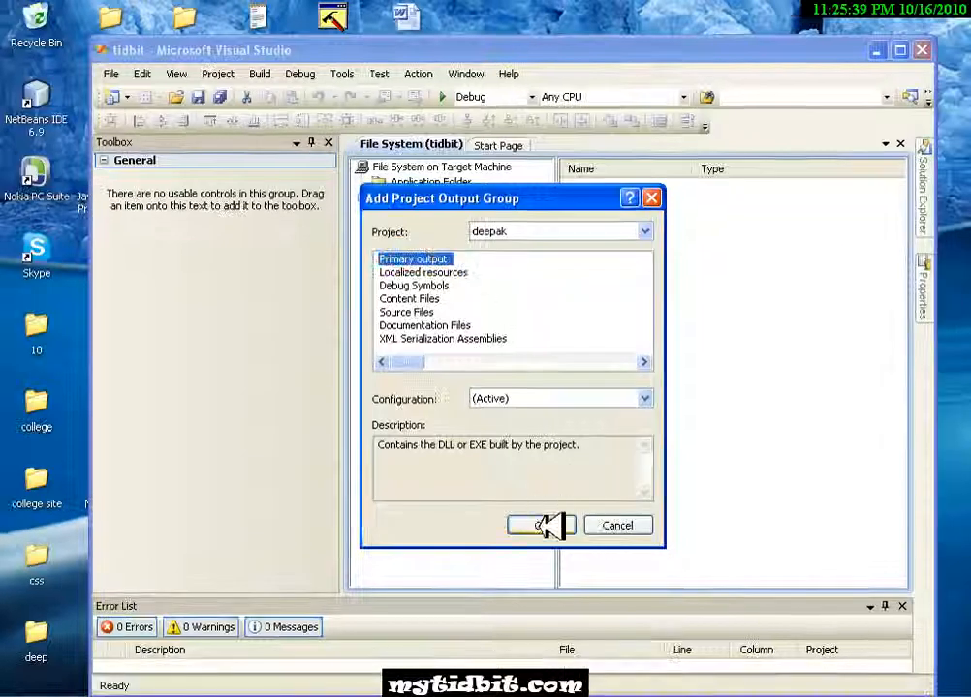
{"action": "left_click", "coordinate": [547, 524]}
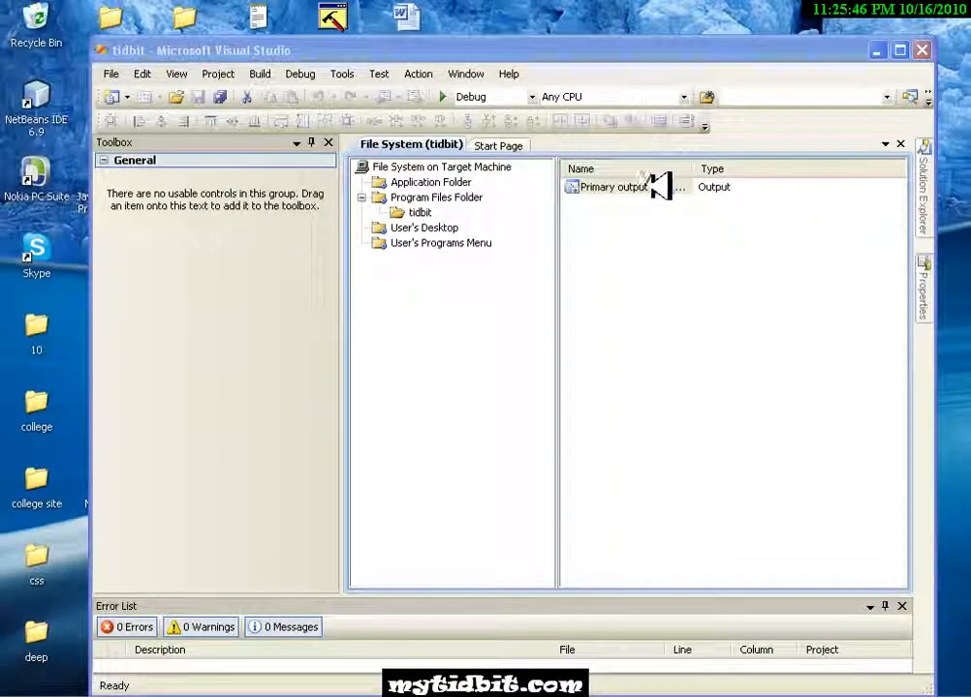
- Create a shortcut to the project's primary output in the tidbit folder
{"action": "right_click", "coordinate": [661, 186]}
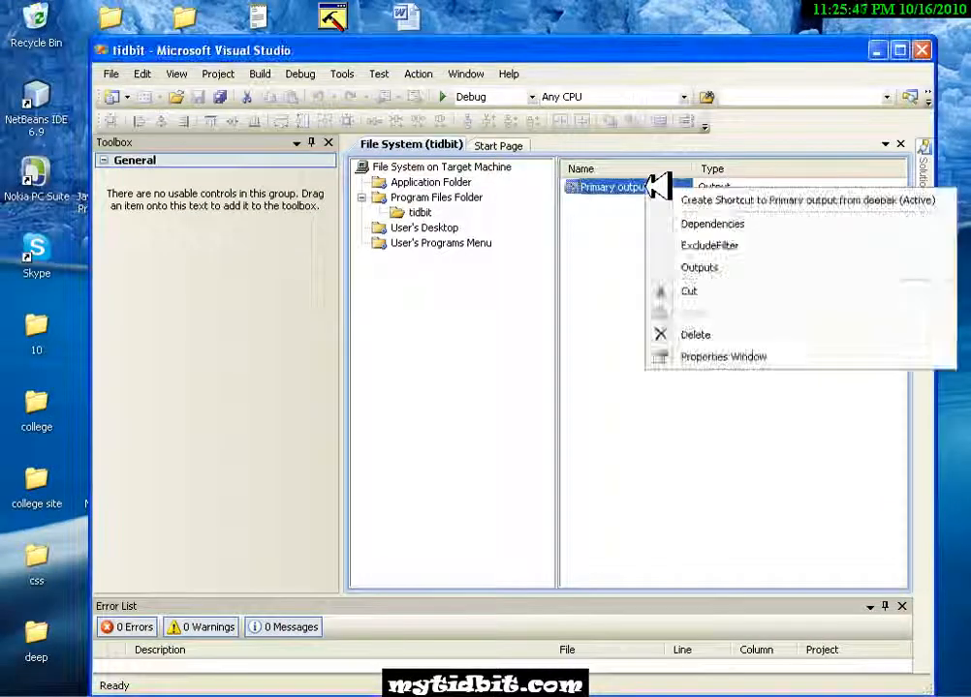
{"action": "left_click", "coordinate": [698, 200]}
{"action": "left_click", "coordinate": [654, 271]}
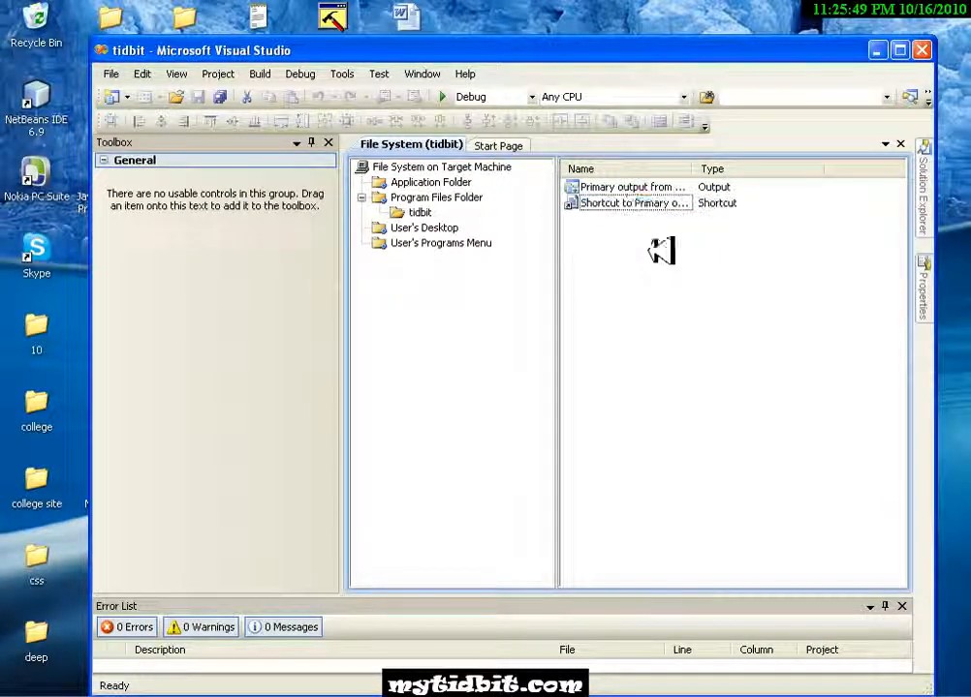
- Create a second shortcut to the project's primary output in the tidbit folder
{"action": "left_click", "coordinate": [636, 188]}
{"action": "right_click", "coordinate": [636, 188]}
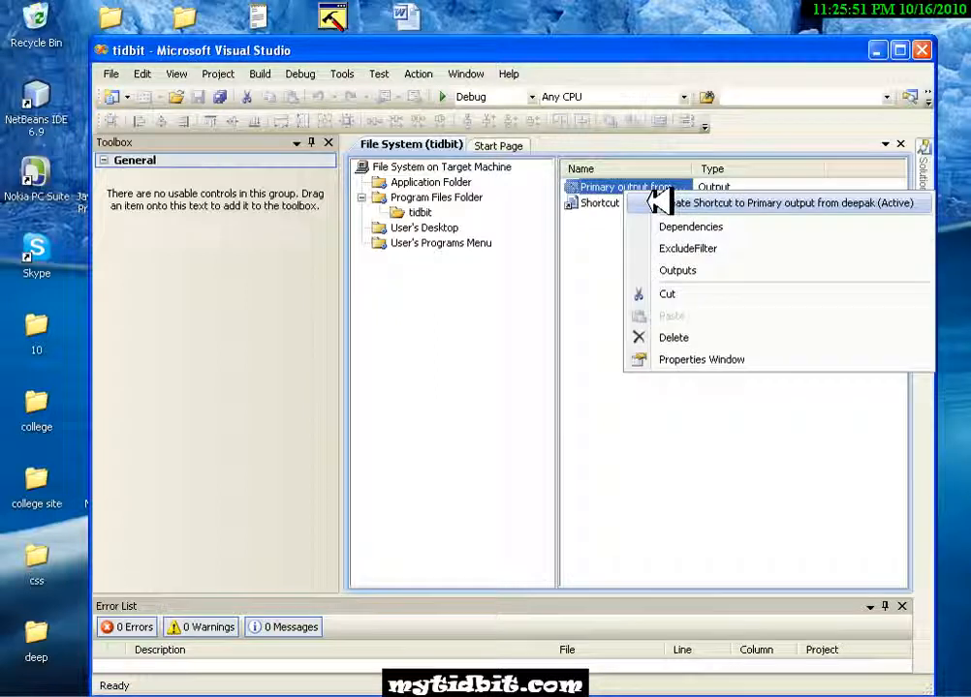
{"action": "left_click", "coordinate": [659, 202]}
{"action": "left_click", "coordinate": [647, 297]}
{"action": "left_click", "coordinate": [644, 293]}
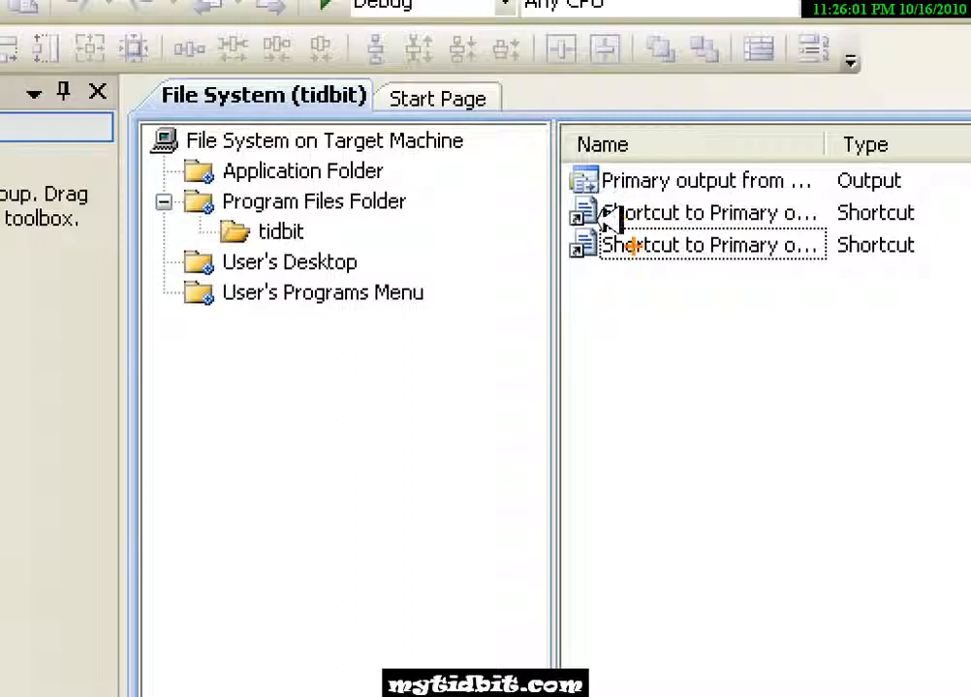
{"action": "mouse_move", "coordinate": [615, 223]}
{"action": "left_mouse_down"}
{"action": "mouse_move", "coordinate": [418, 256]}
{"action": "mouse_move", "coordinate": [291, 259]}
{"action": "left_mouse_up"}
{"action": "mouse_move", "coordinate": [664, 237]}
{"action": "left_mouse_down"}
{"action": "mouse_move", "coordinate": [426, 292]}
{"action": "mouse_move", "coordinate": [320, 302]}
{"action": "left_mouse_up"}
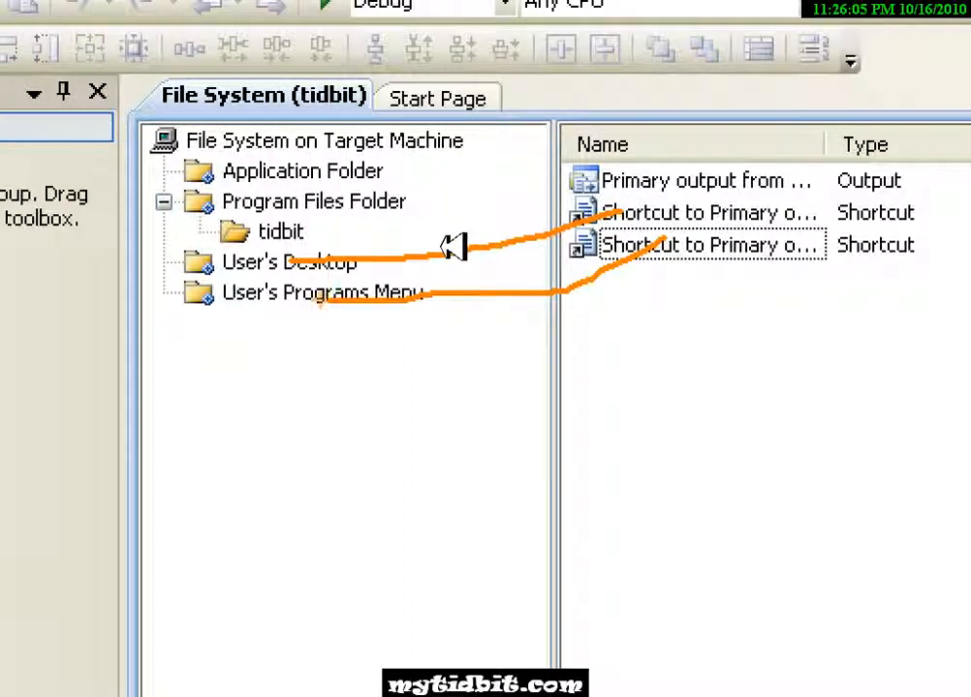
{"action": "key", "text": "Escape"}
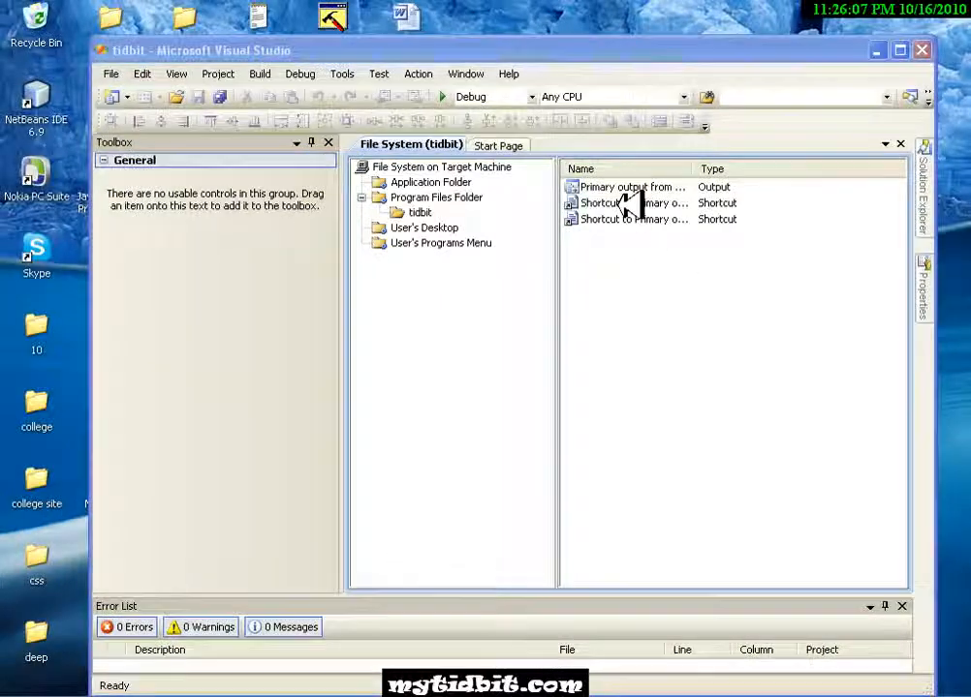
- Rename the first shortcut as tidbit and move it into the User's Desktop folder
{"action": "right_click", "coordinate": [631, 203]}
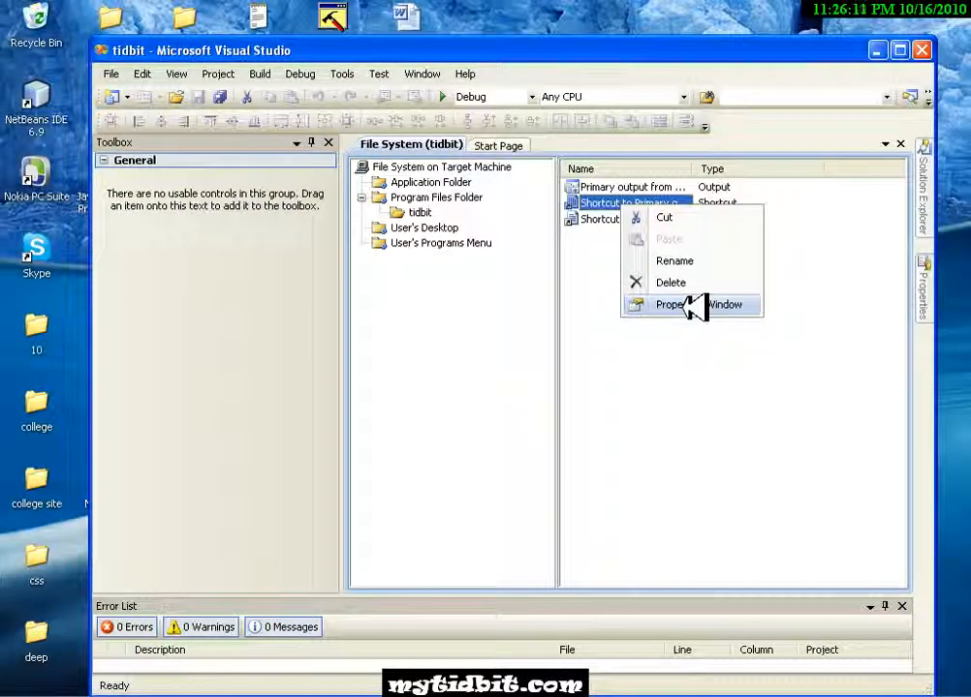
{"action": "left_click", "coordinate": [678, 261]}
{"action": "type", "text": "tidbit"}
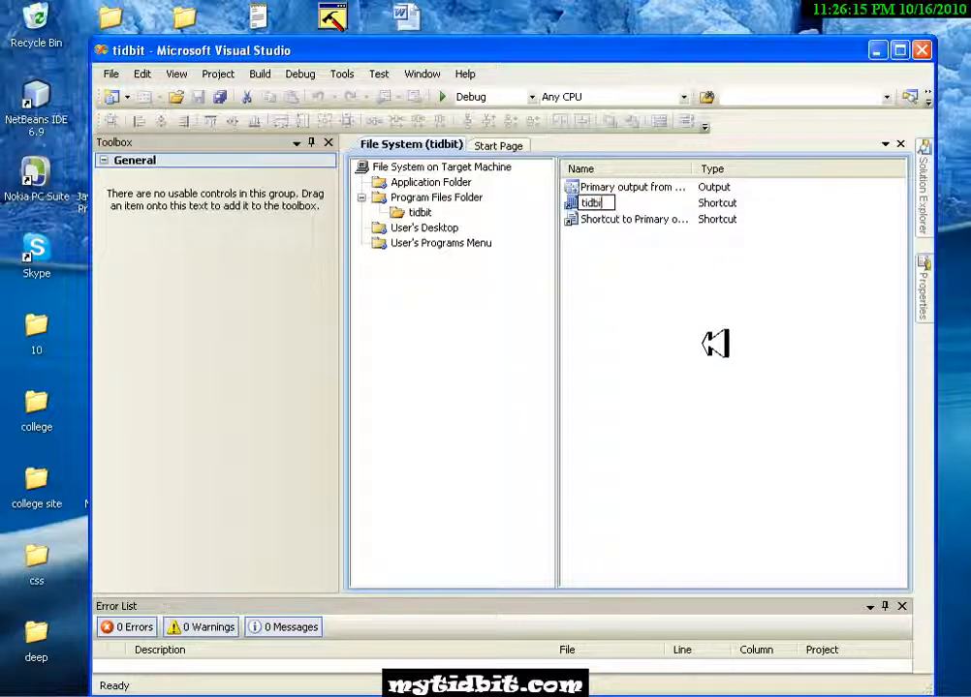
{"action": "key", "text": "Return"}
{"action": "left_click_drag", "start_coordinate": [611, 219], "coordinate": [446, 227]}
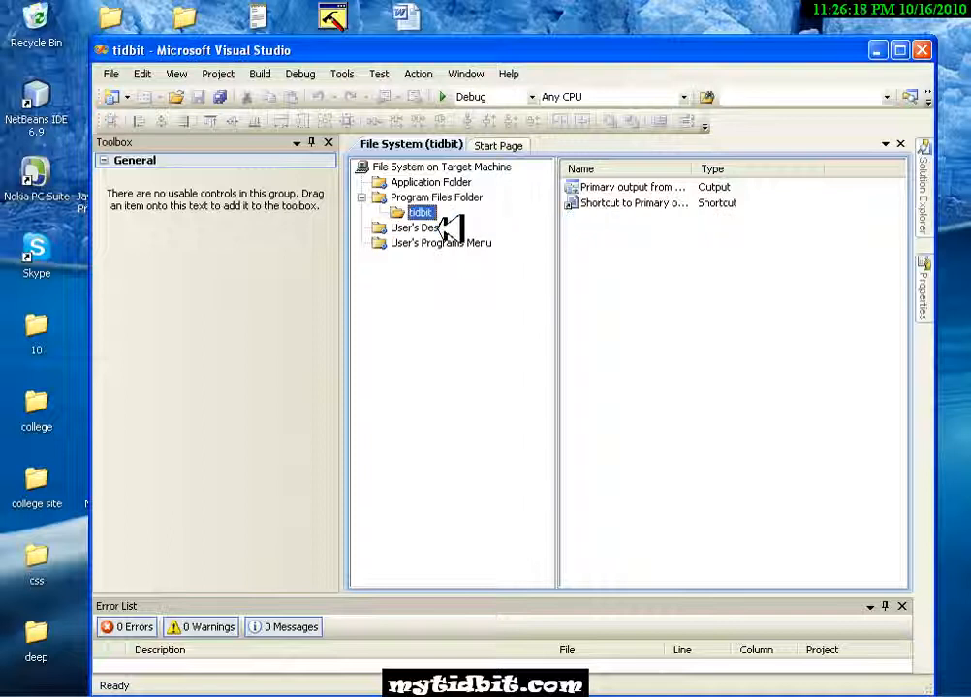
- Rename the remaining shortcut as tidbit and move it into the User's Programs Menu folder
{"action": "right_click", "coordinate": [627, 206]}
{"action": "left_click", "coordinate": [667, 263]}
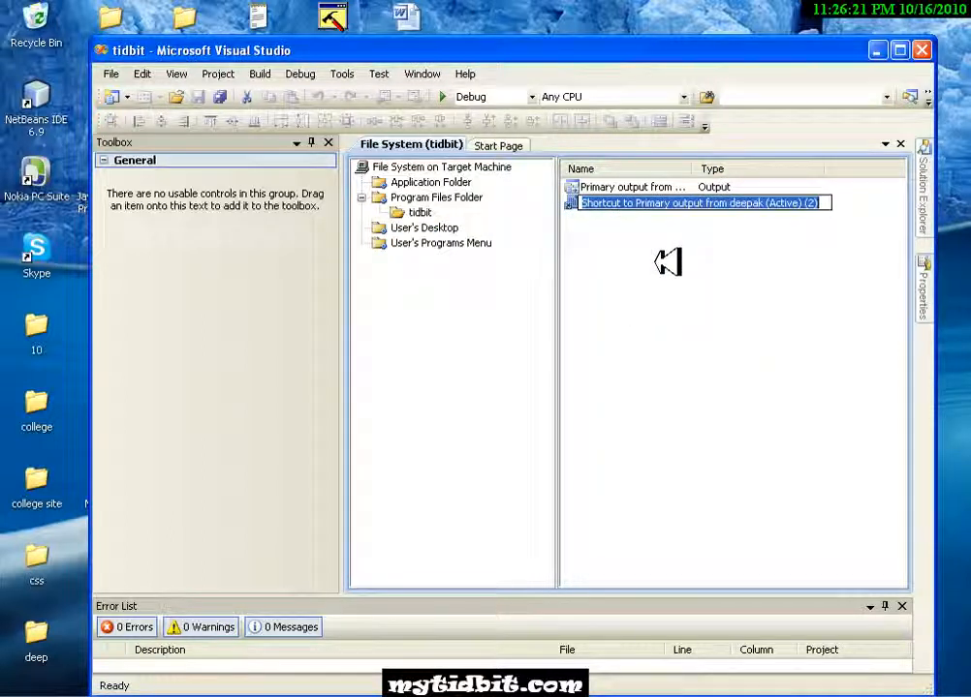
{"action": "type", "text": "tidb"}
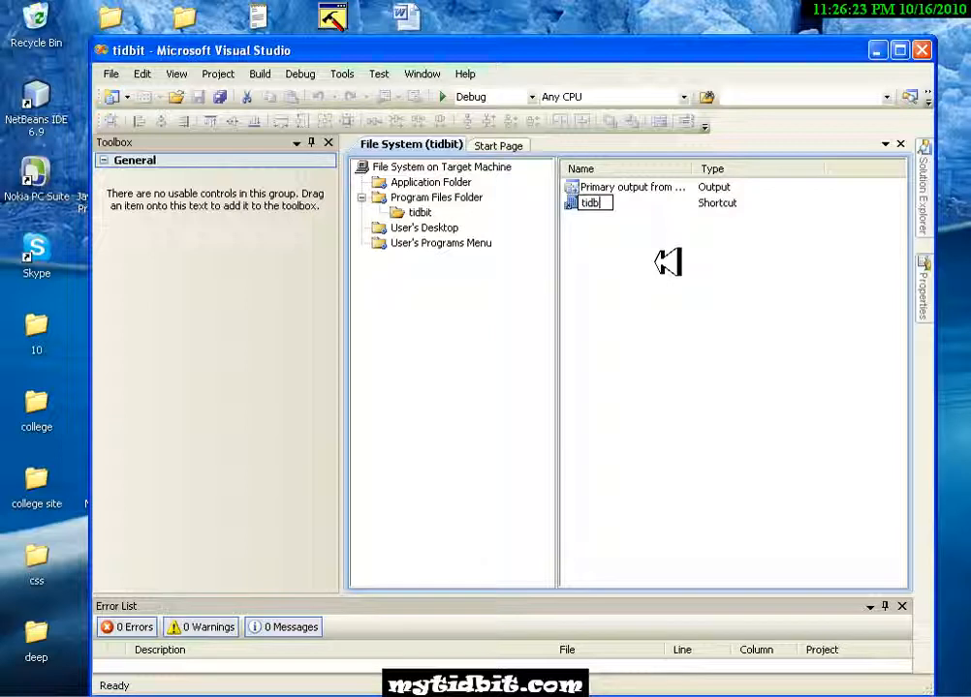
{"action": "type", "text": "it"}
{"action": "key", "text": "Return"}
{"action": "left_click_drag", "start_coordinate": [593, 208], "coordinate": [498, 245]}
{"action": "left_click_drag", "start_coordinate": [629, 189], "coordinate": [623, 187]}
{"action": "right_click", "coordinate": [610, 188]}
{"action": "left_click", "coordinate": [589, 237]}
{"action": "right_click", "coordinate": [642, 189]}
{"action": "left_click", "coordinate": [609, 282]}
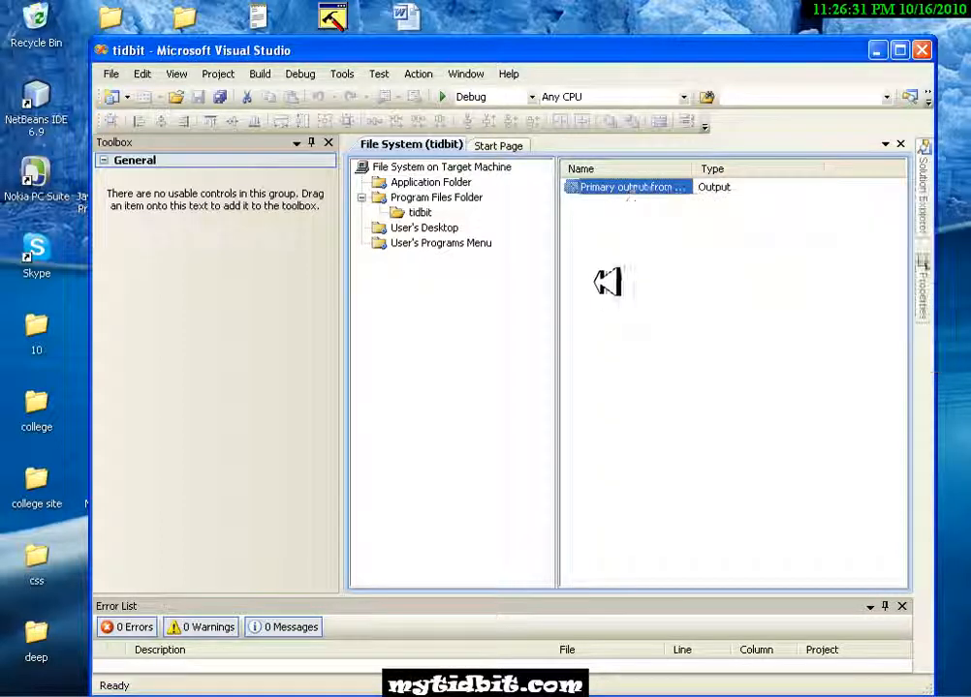
{"action": "right_click", "coordinate": [635, 272]}
{"action": "left_click", "coordinate": [609, 258]}
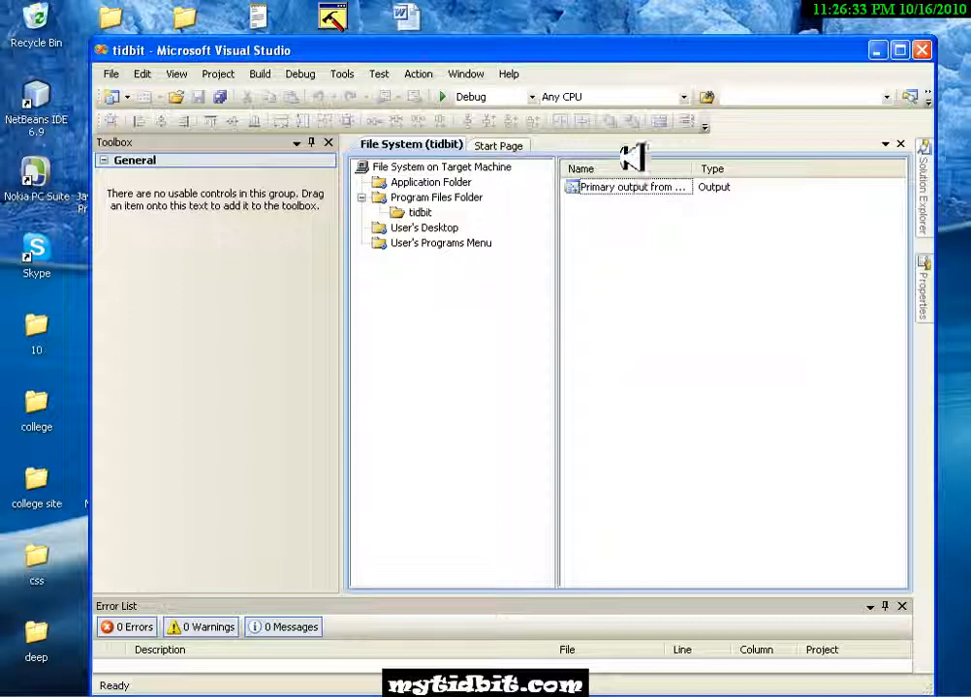
{"action": "left_click", "coordinate": [627, 188]}
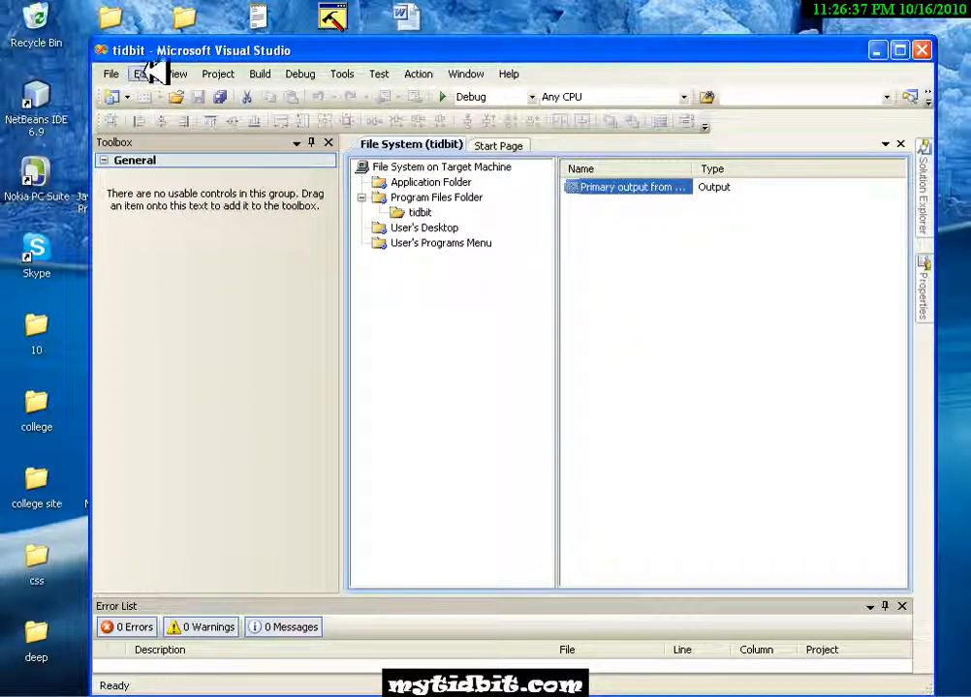
- Open the User Interface editor of the tidbit setup project
{"action": "left_click", "coordinate": [111, 74]}
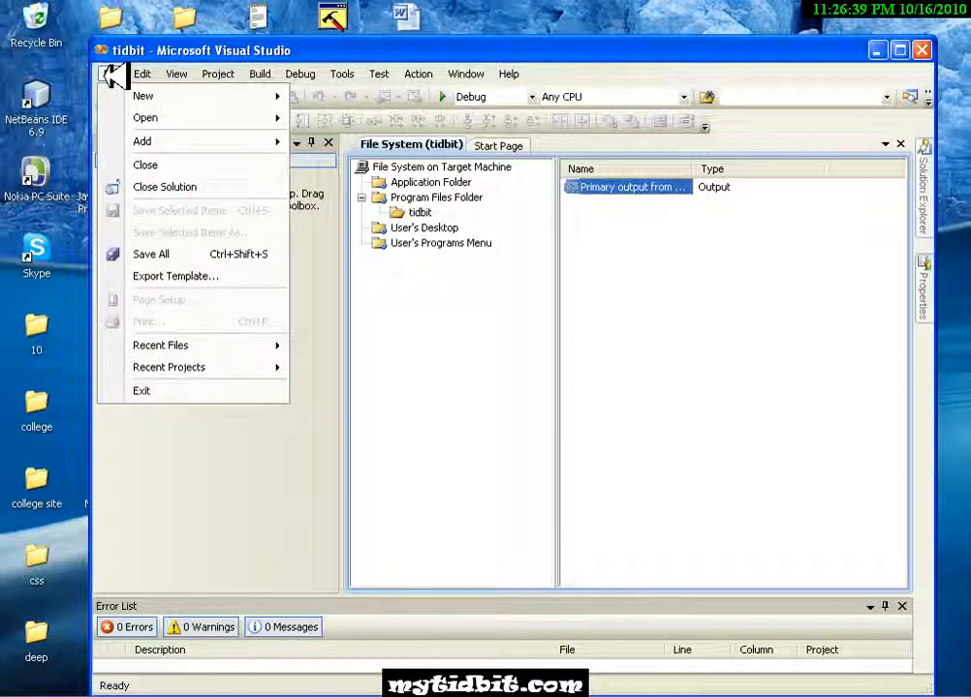
{"action": "left_click", "coordinate": [184, 75]}
{"action": "left_click", "coordinate": [185, 74]}
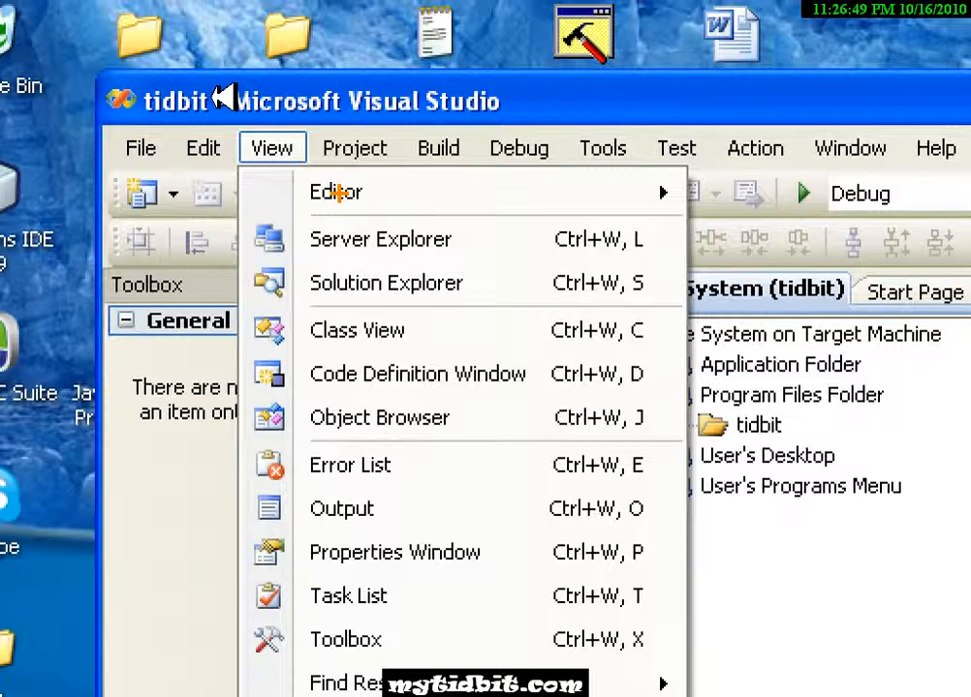
{"action": "key", "text": "Escape"}
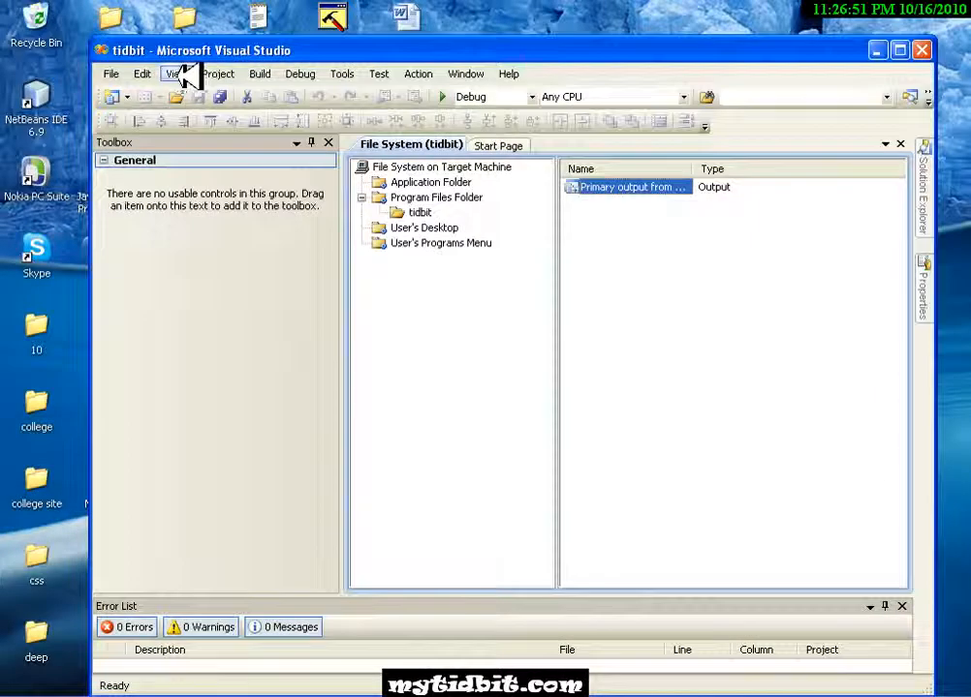
{"action": "left_click", "coordinate": [182, 76]}
{"action": "mouse_move", "coordinate": [208, 96]}
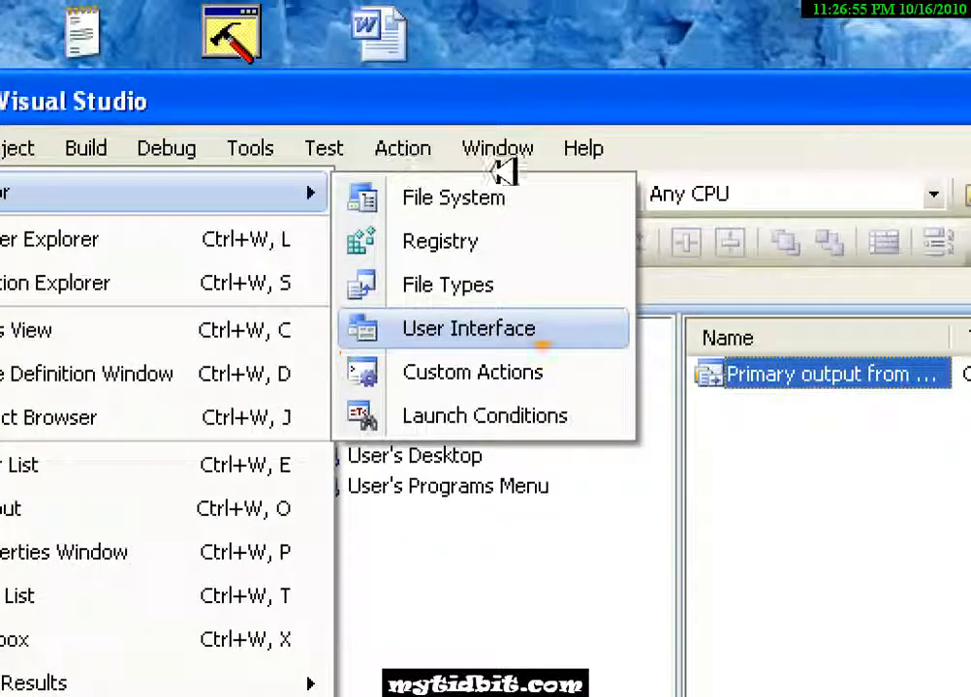
{"action": "key", "text": "Escape"}
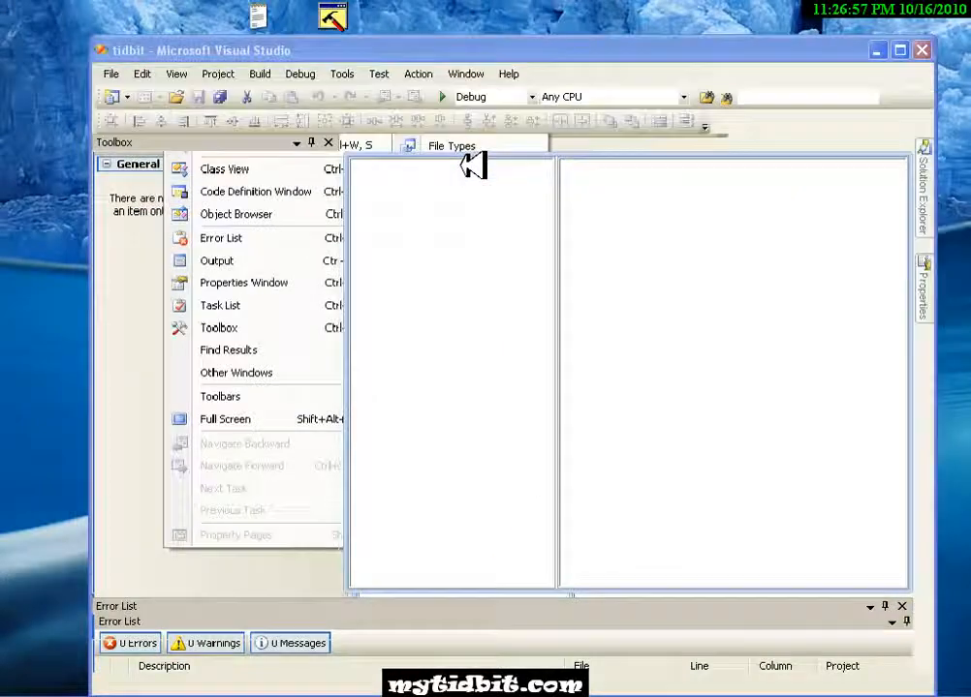
{"action": "left_click", "coordinate": [178, 74]}
{"action": "mouse_move", "coordinate": [203, 95]}
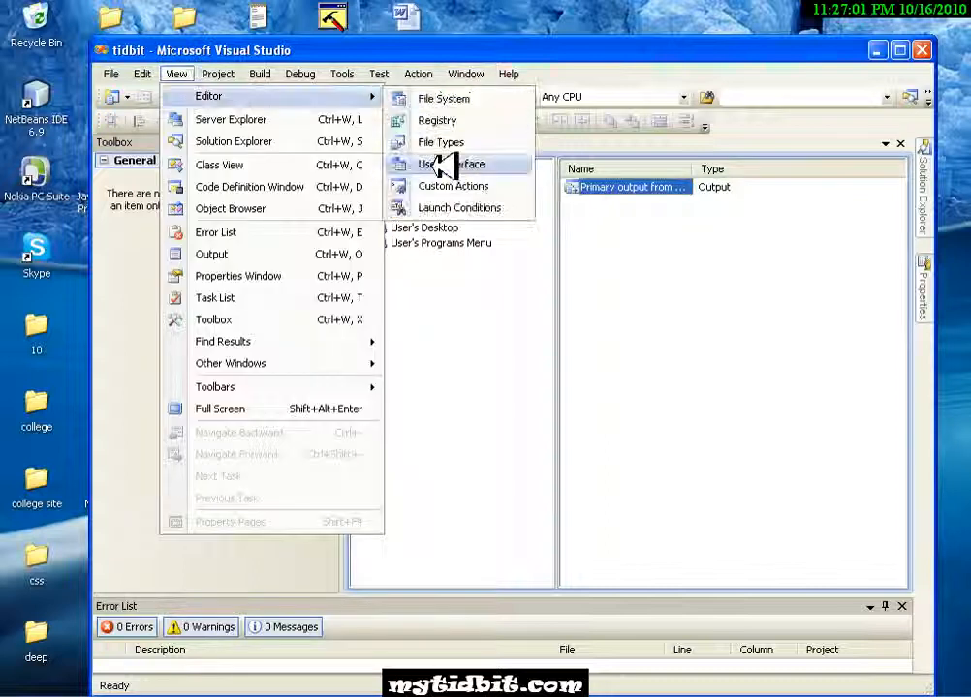
{"action": "left_click", "coordinate": [443, 161]}
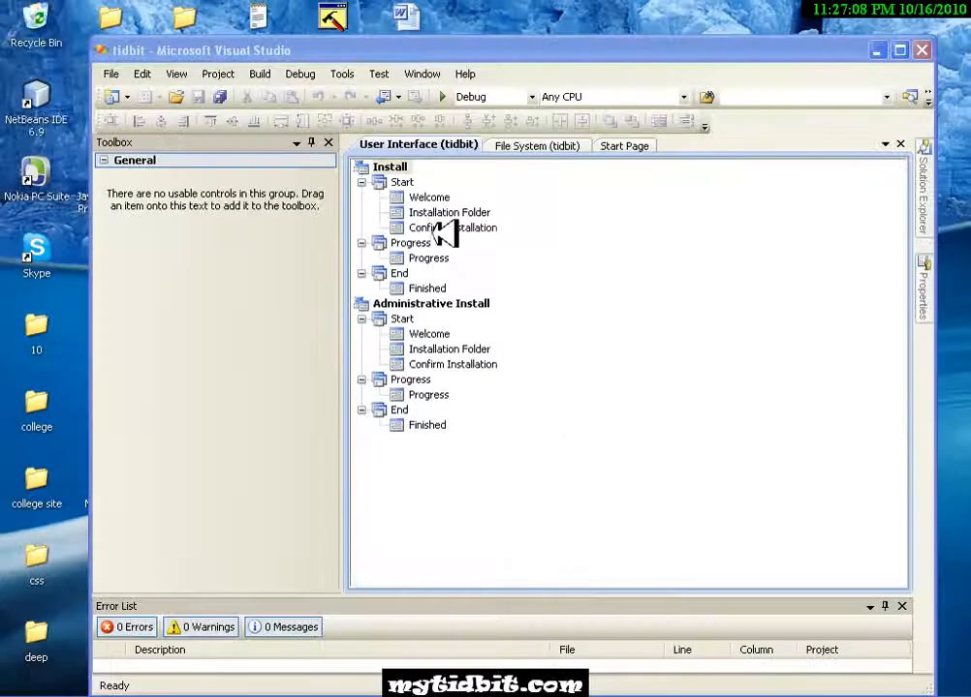
- Add a License Agreement dialog to the Start phase of the regular Install sequence
{"action": "left_click", "coordinate": [395, 181]}
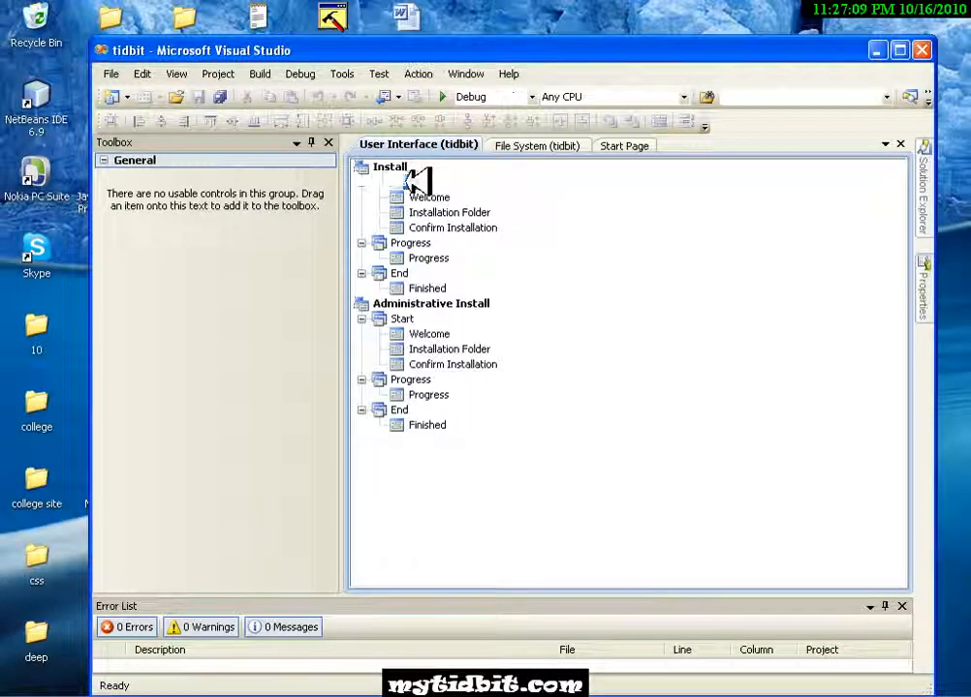
{"action": "right_click", "coordinate": [409, 183]}
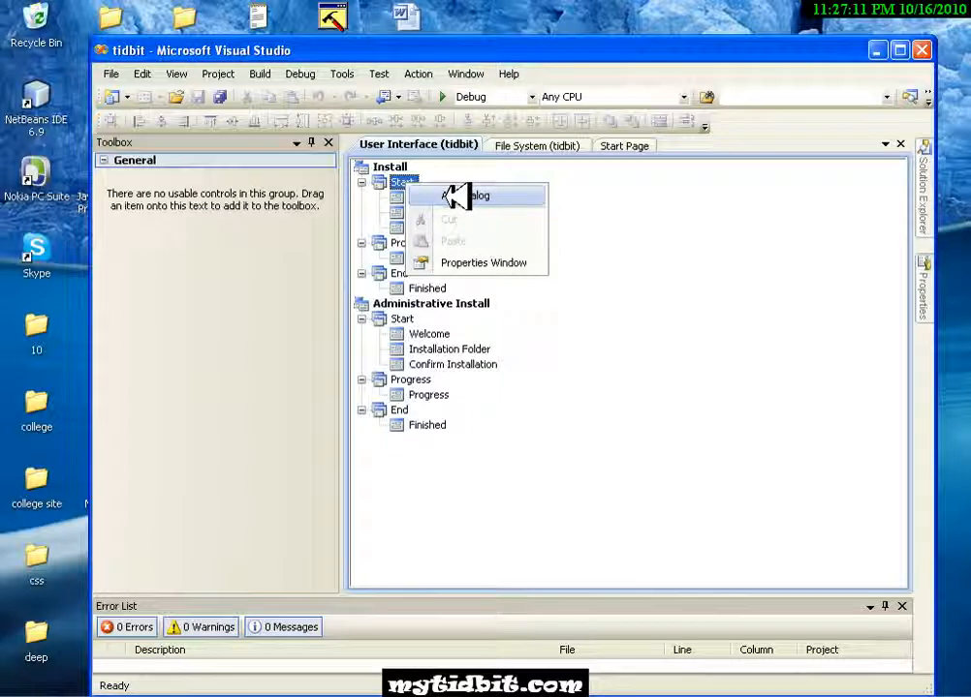
{"action": "left_click", "coordinate": [455, 195]}
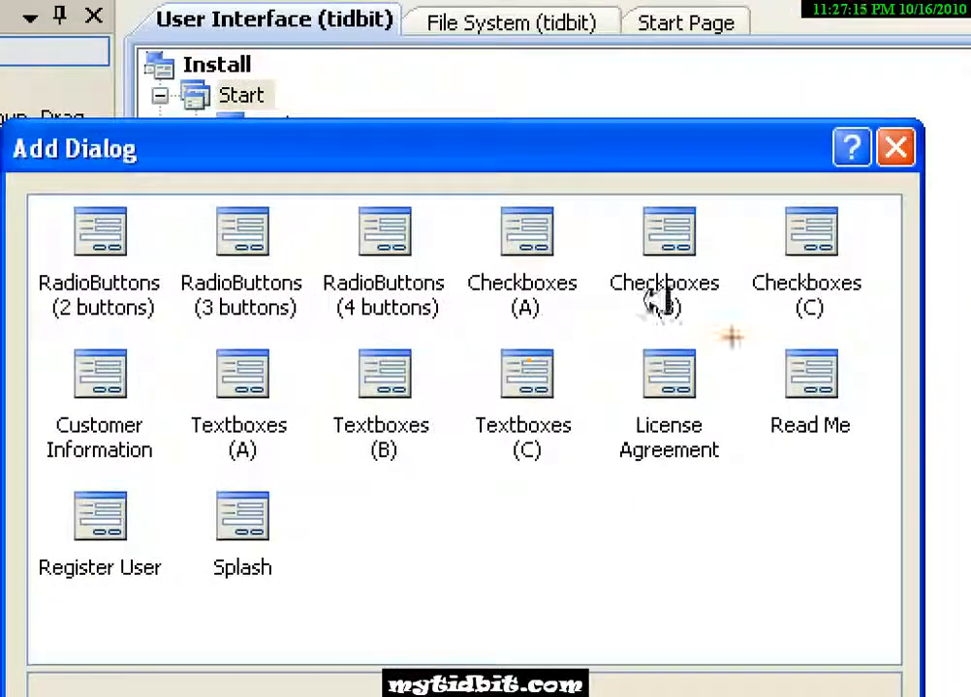
{"action": "mouse_move", "coordinate": [731, 336]}
{"action": "left_mouse_down"}
{"action": "mouse_move", "coordinate": [625, 513]}
{"action": "mouse_move", "coordinate": [703, 334]}
{"action": "left_mouse_up"}
{"action": "key", "text": "Escape"}
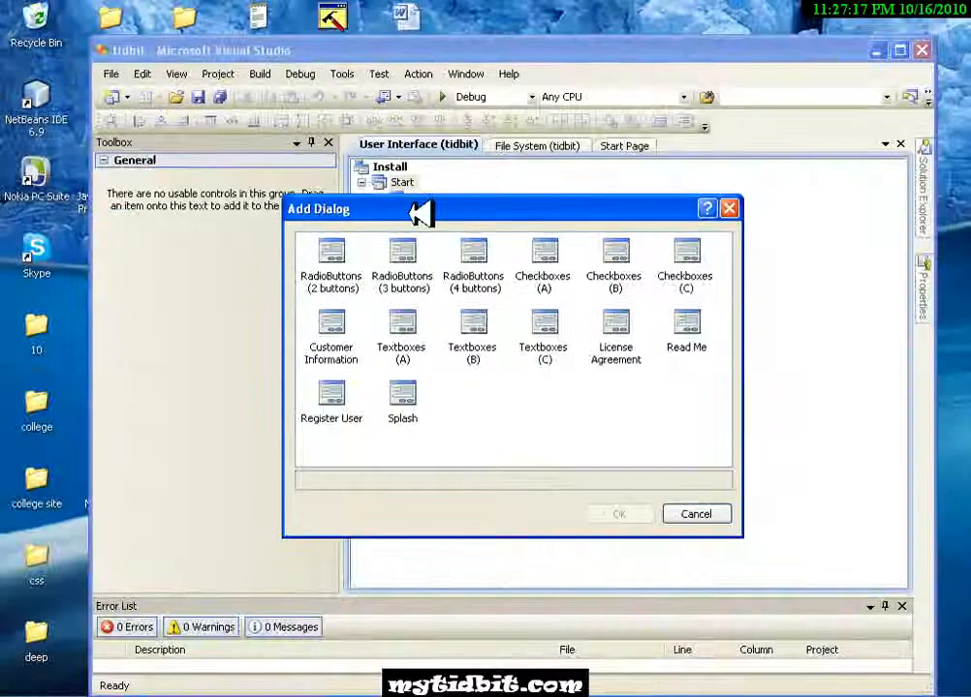
{"action": "double_click", "coordinate": [632, 325]}
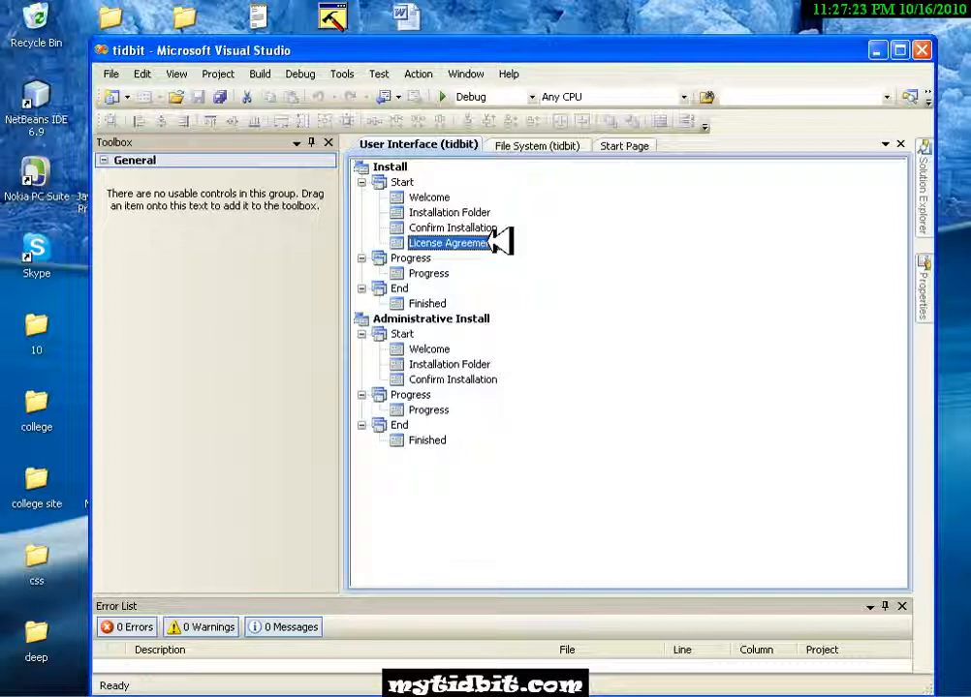
- Move the License Agreement dialog up two places so it directly follows Welcome in the Start phase
{"action": "right_click", "coordinate": [498, 241]}
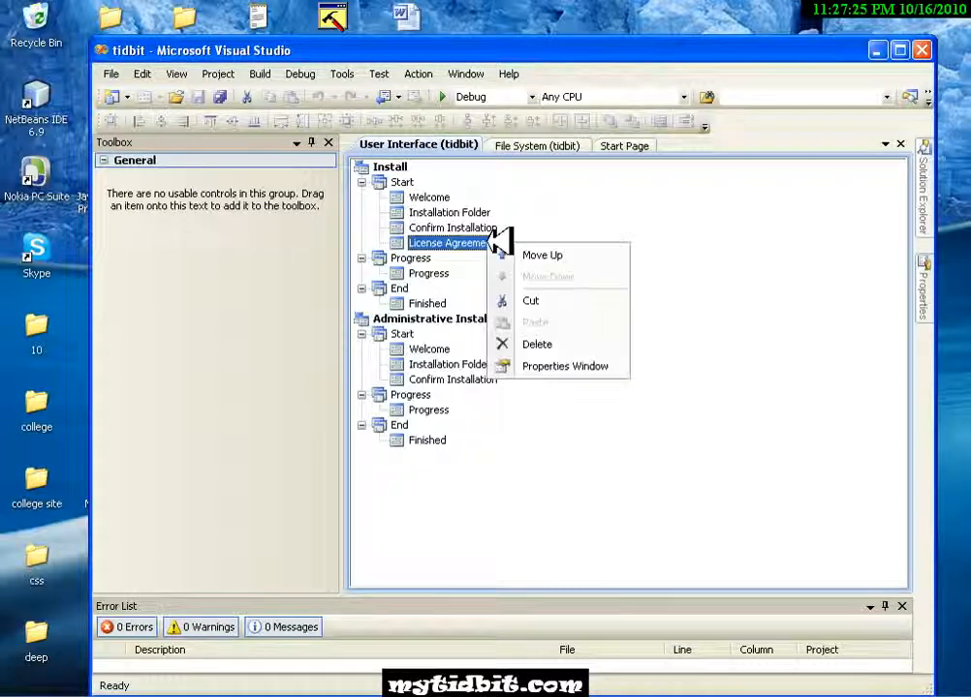
{"action": "left_click", "coordinate": [528, 255]}
{"action": "right_click", "coordinate": [490, 227]}
{"action": "left_click", "coordinate": [514, 238]}
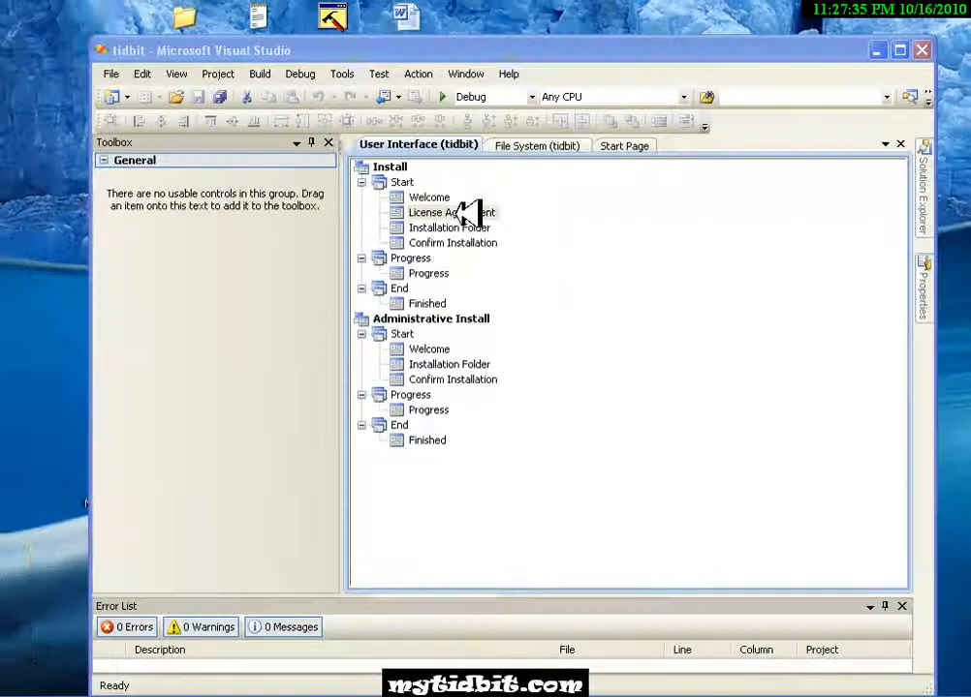
{"action": "right_click", "coordinate": [465, 210]}
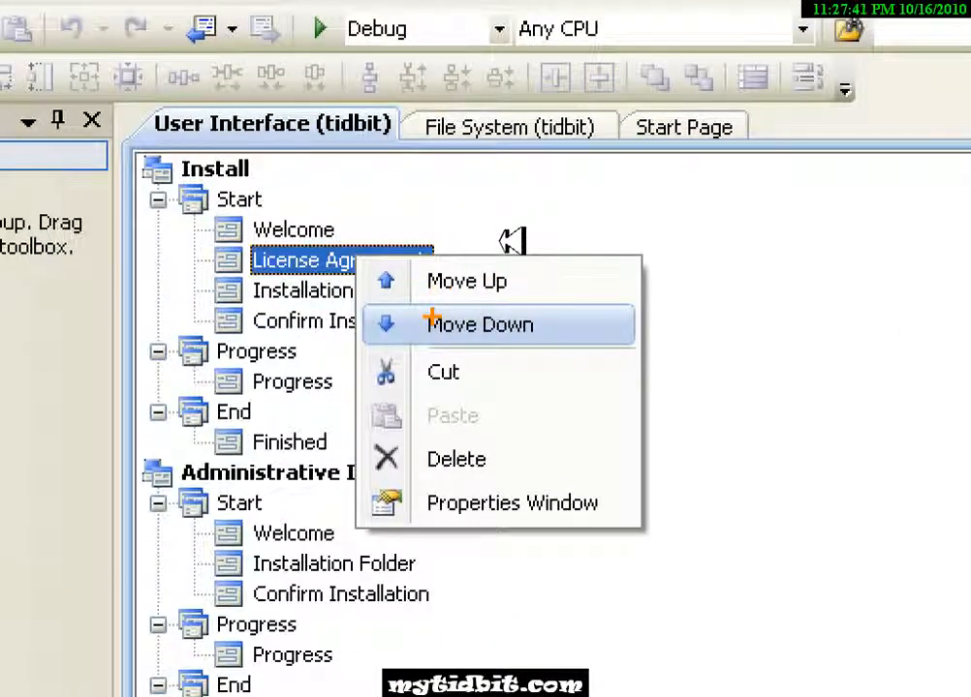
{"action": "key", "text": "Escape"}
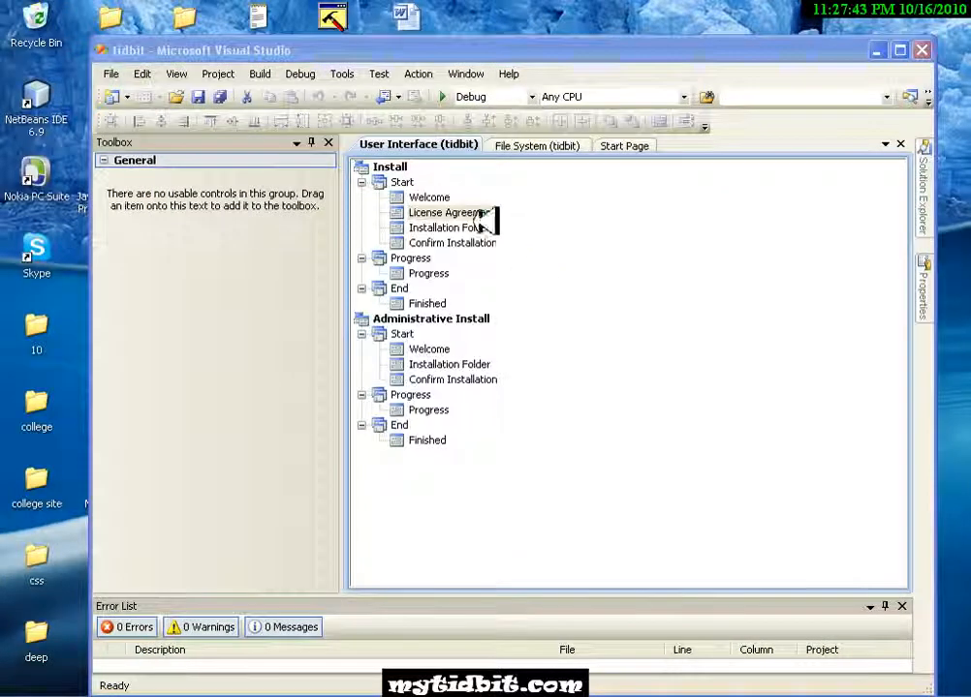
{"action": "left_click", "coordinate": [325, 259]}
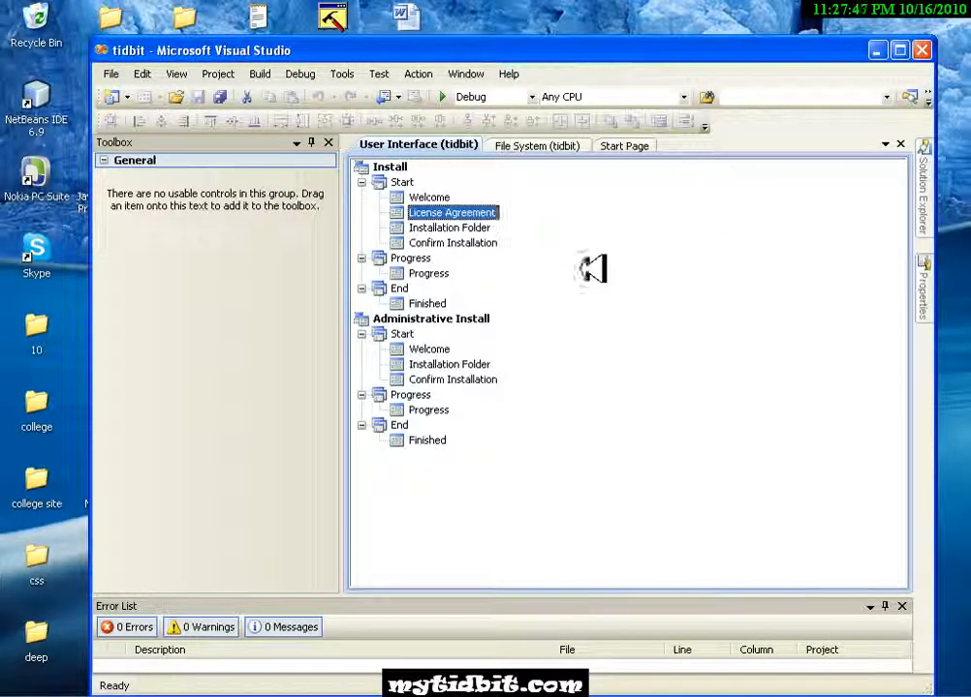
- Show the License Agreement dialog's properties and select its LicenseFile property
{"action": "right_click", "coordinate": [494, 206]}
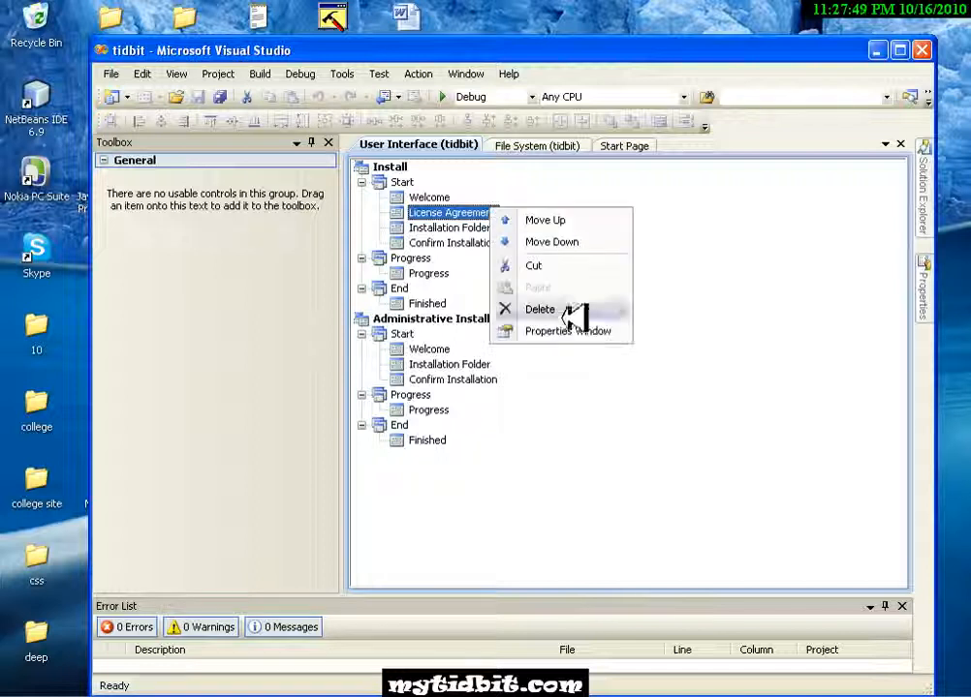
{"action": "left_click", "coordinate": [577, 331]}
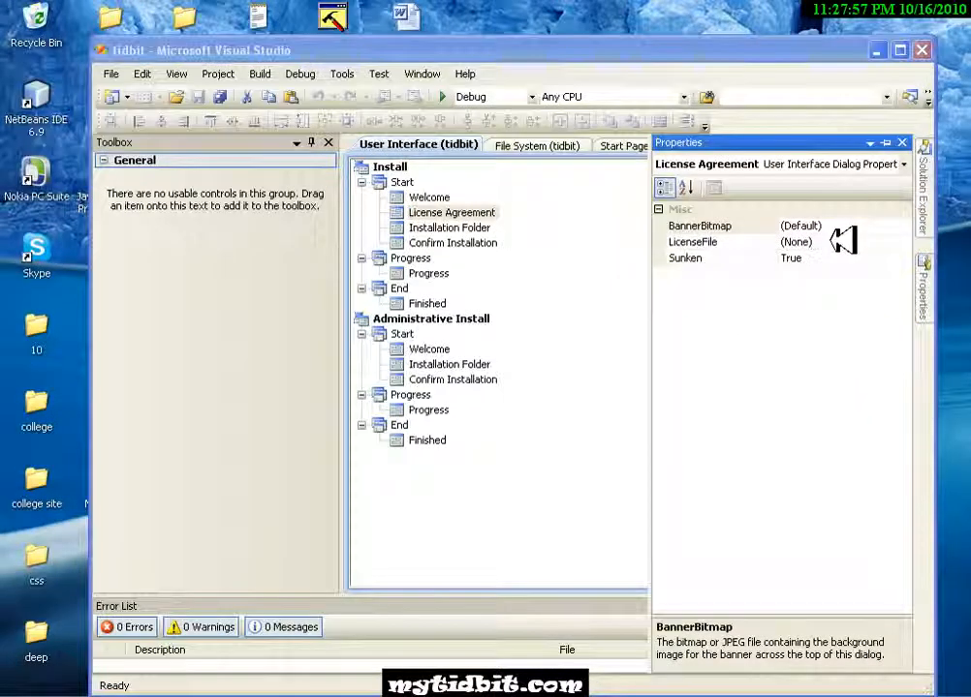
{"action": "left_click", "coordinate": [842, 241]}
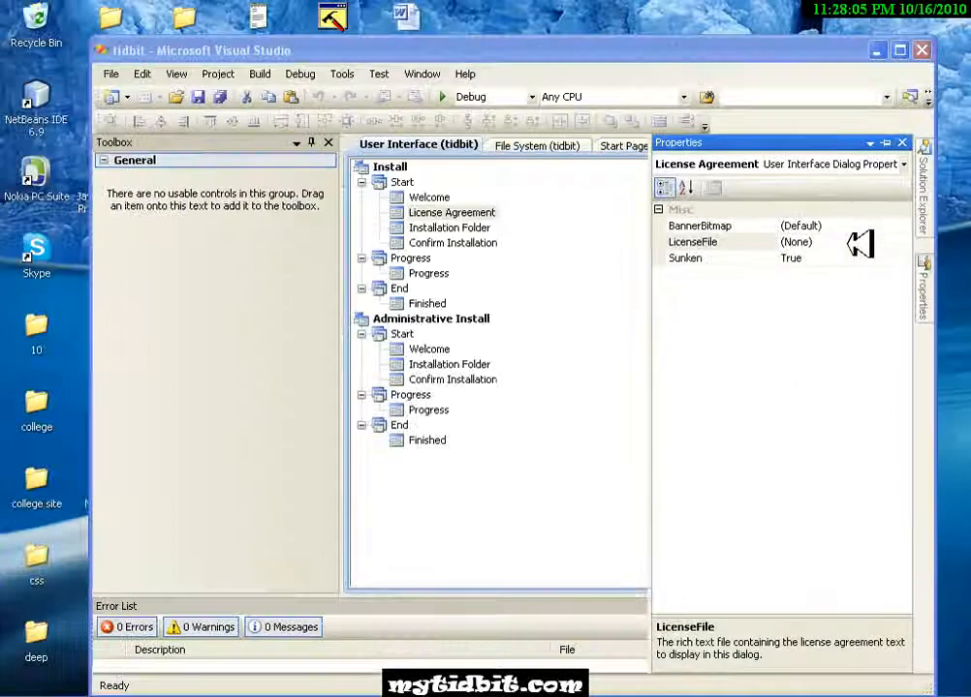
{"action": "left_click", "coordinate": [861, 245]}
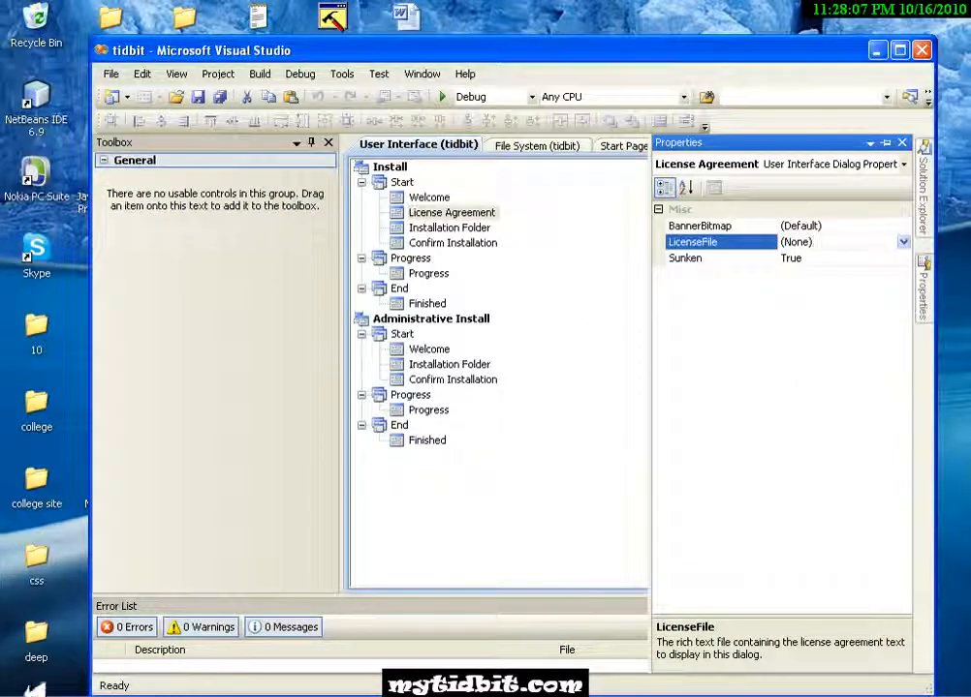
- Switch to WordPad and write a short greeting message as the license text in a new document
{"action": "left_click", "coordinate": [24, 693]}
{"action": "left_click", "coordinate": [100, 647]}
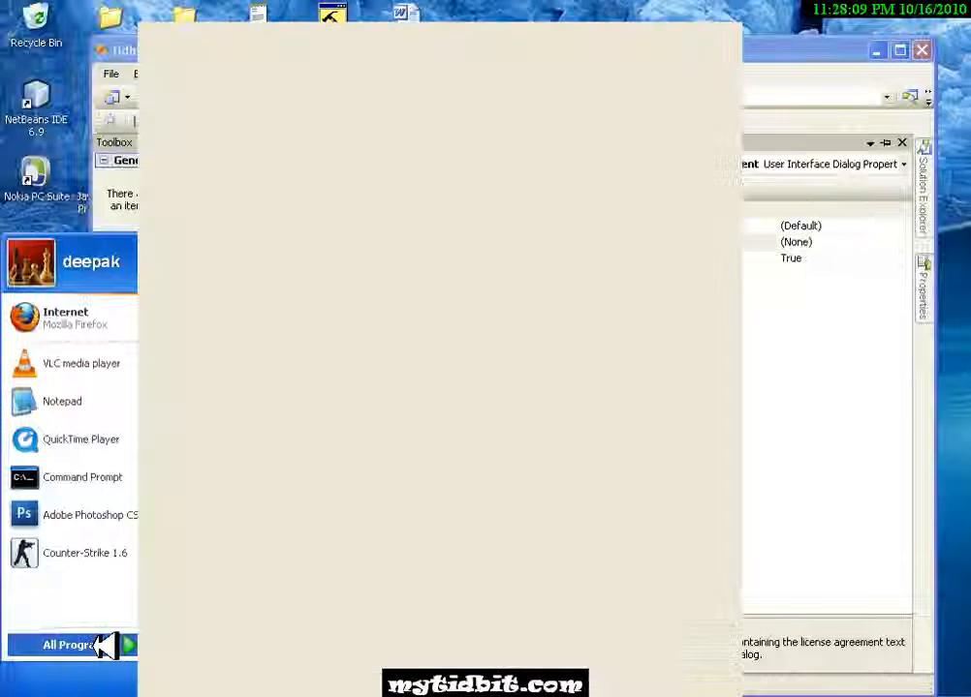
{"action": "mouse_move", "coordinate": [218, 131]}
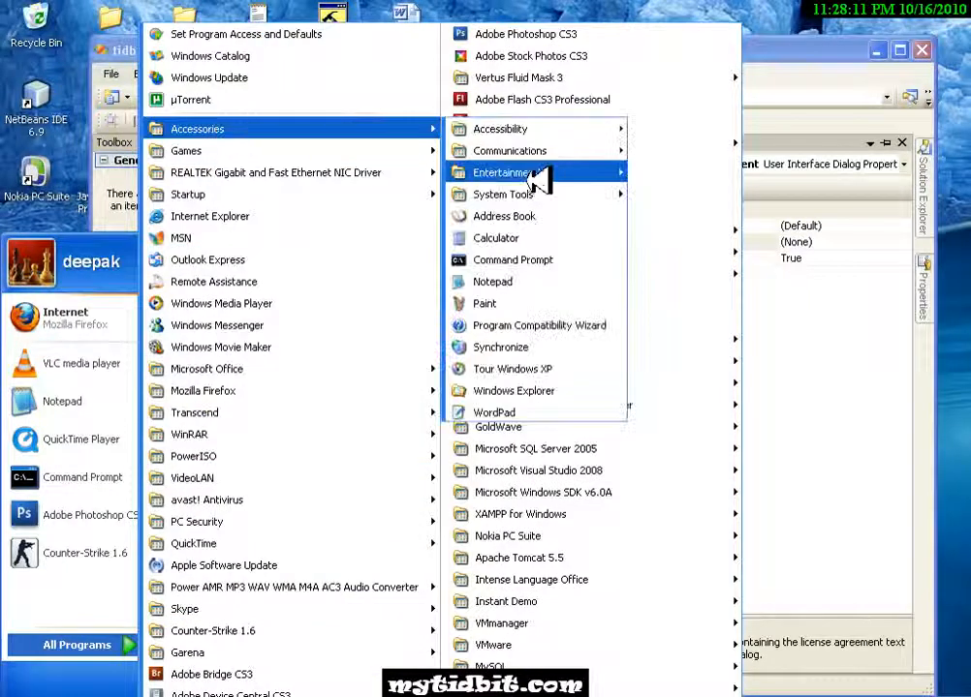
{"action": "left_click", "coordinate": [545, 413]}
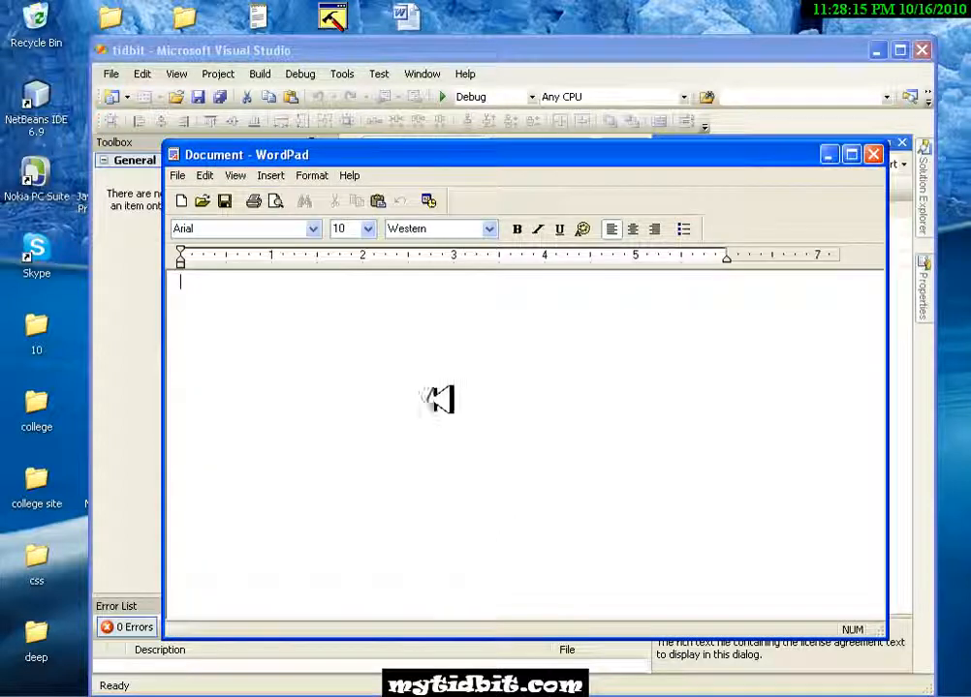
{"action": "type", "text": "njoyyy"}
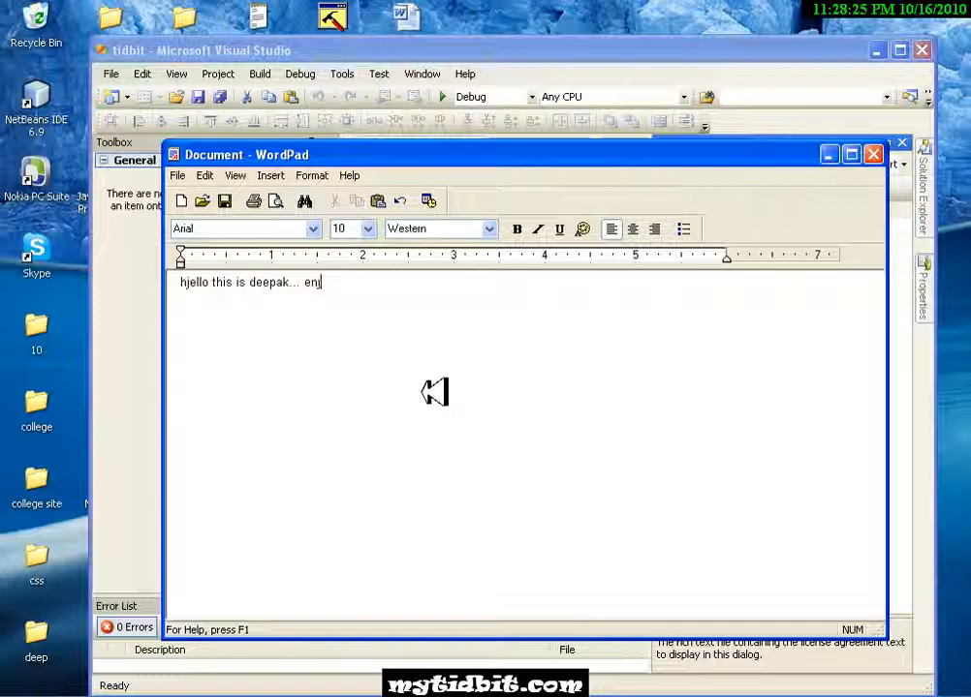
- Save the WordPad document to the Desktop as tidbit in Rich Text Format and close WordPad
{"action": "left_click", "coordinate": [179, 177]}
{"action": "left_click", "coordinate": [213, 228]}
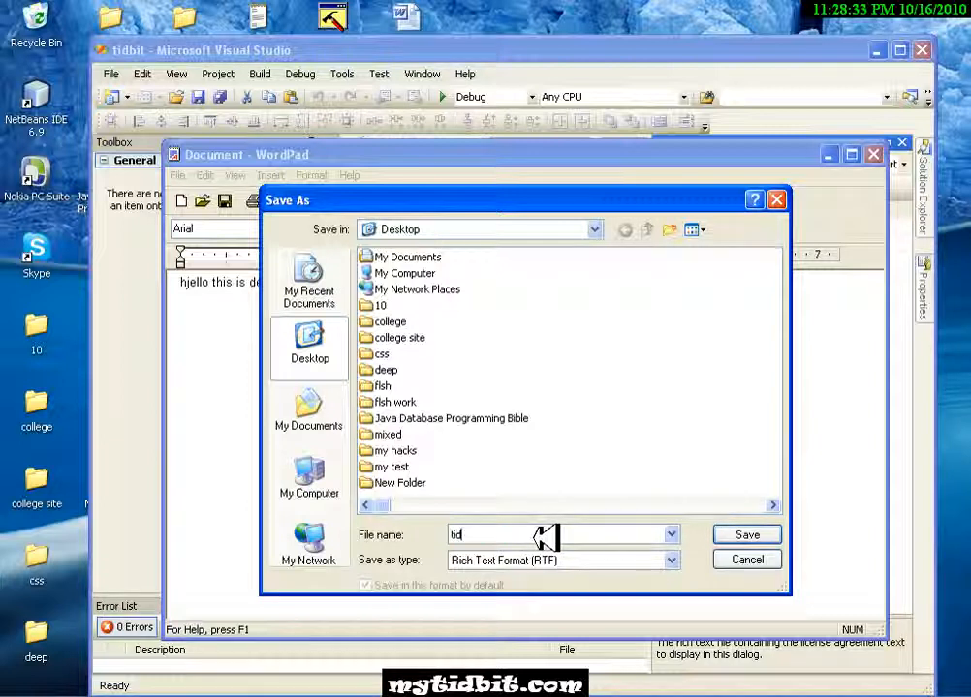
{"action": "left_click", "coordinate": [755, 533]}
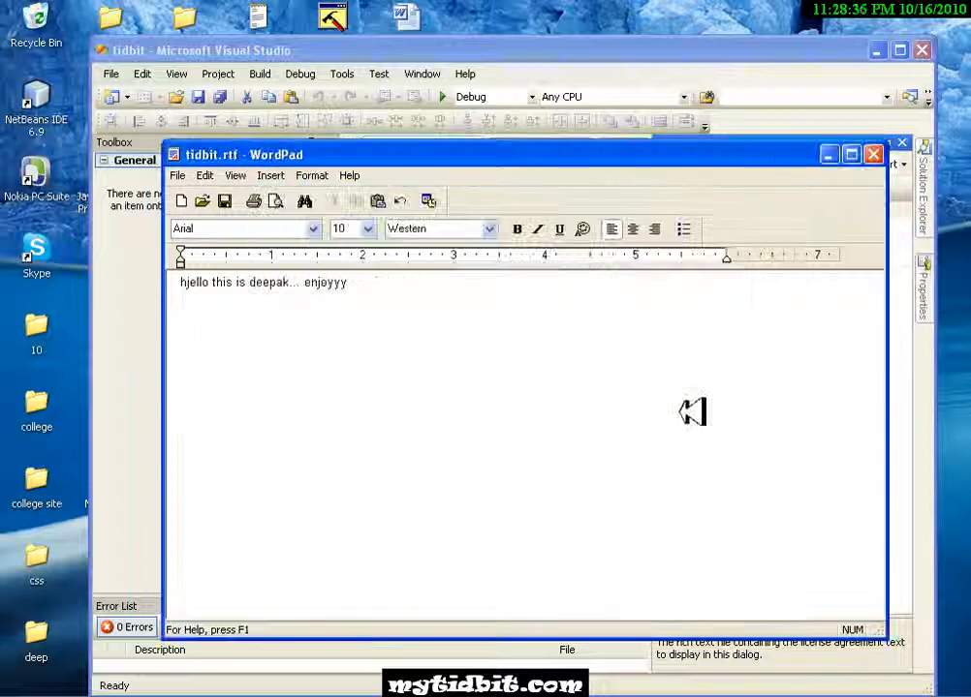
{"action": "left_click", "coordinate": [873, 155]}
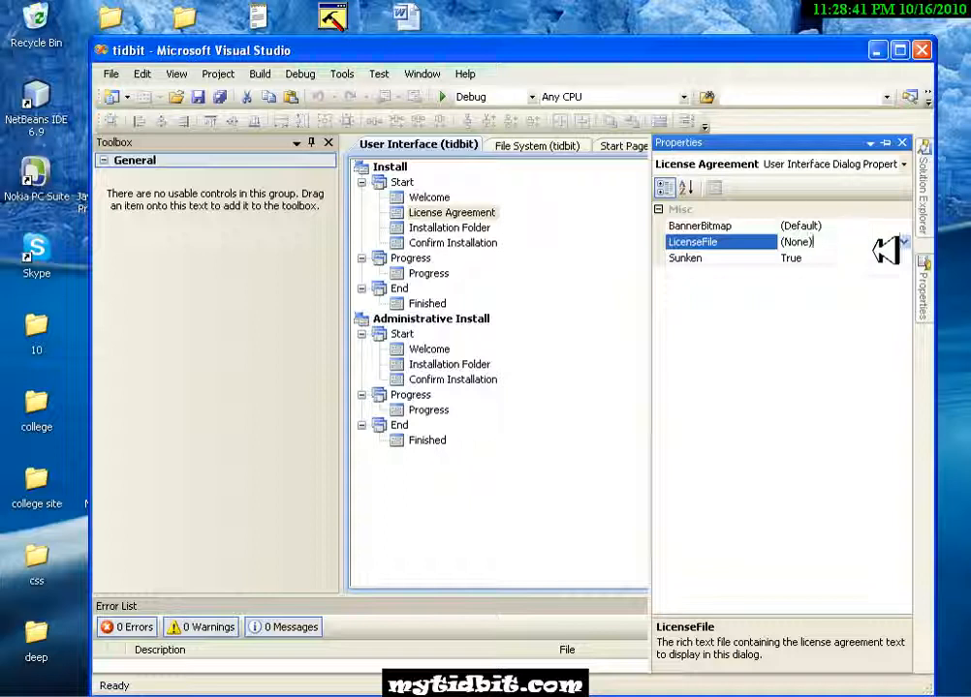
- Set the License Agreement dialog's LicenseFile to tidbit.rtf, adding the file from the Desktop to the Program Files Folder
{"action": "left_click", "coordinate": [904, 241]}
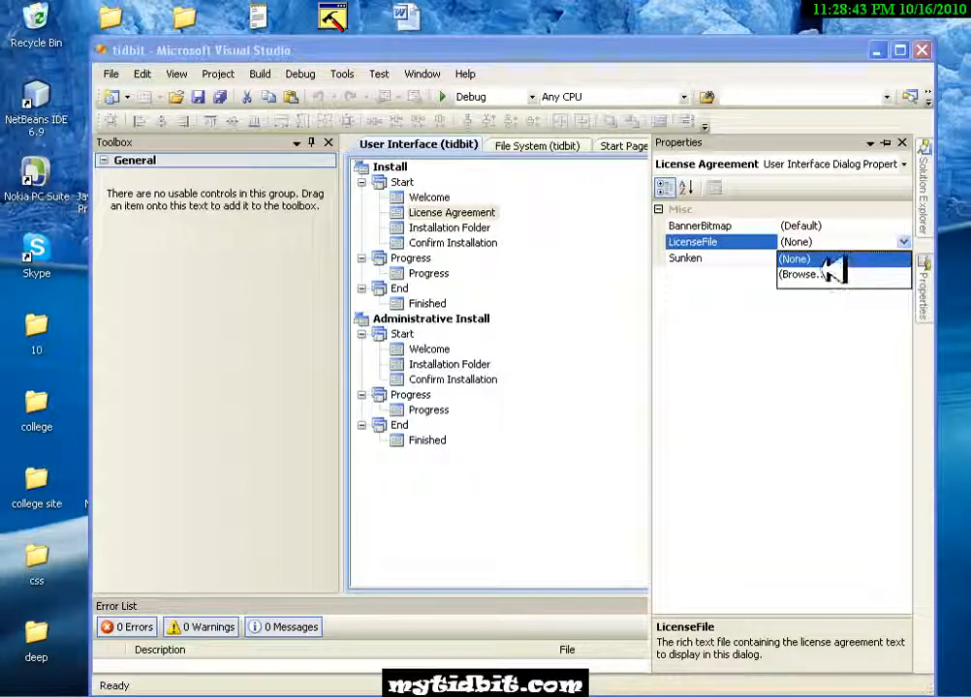
{"action": "left_click", "coordinate": [825, 274]}
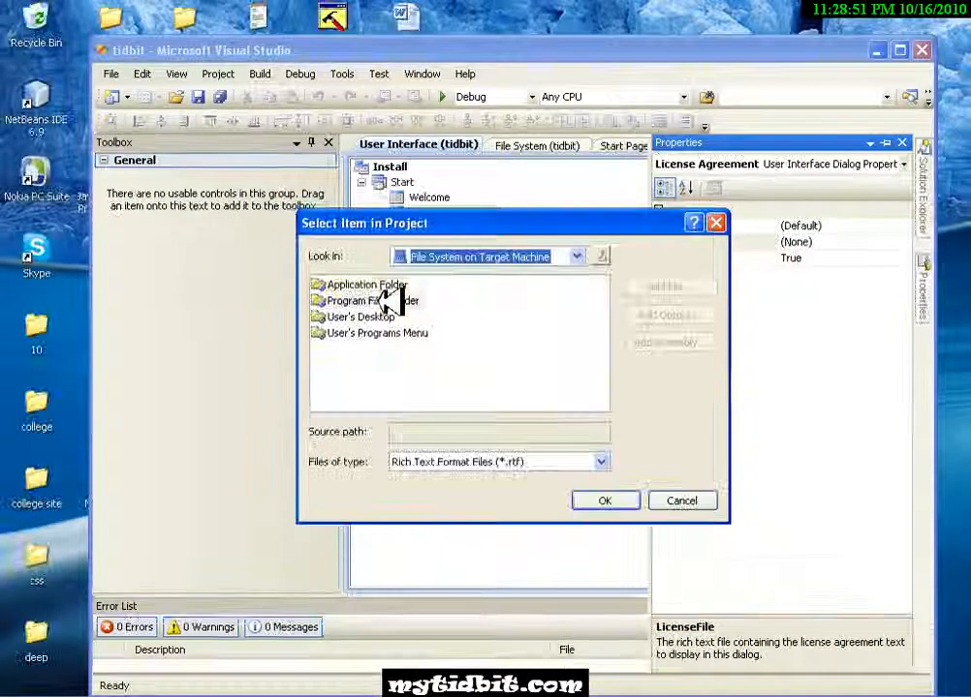
{"action": "double_click", "coordinate": [392, 303]}
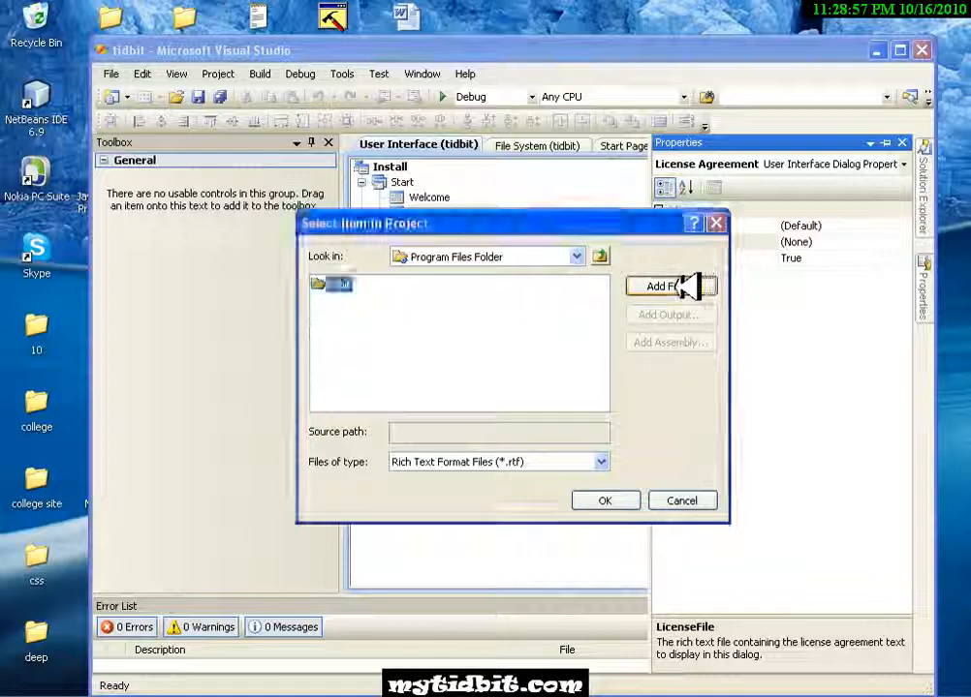
{"action": "left_click", "coordinate": [671, 286]}
{"action": "left_click", "coordinate": [434, 108]}
{"action": "scroll", "coordinate": [368, 169], "scroll_direction": "up", "scroll_amount": 1}
{"action": "left_click", "coordinate": [347, 148]}
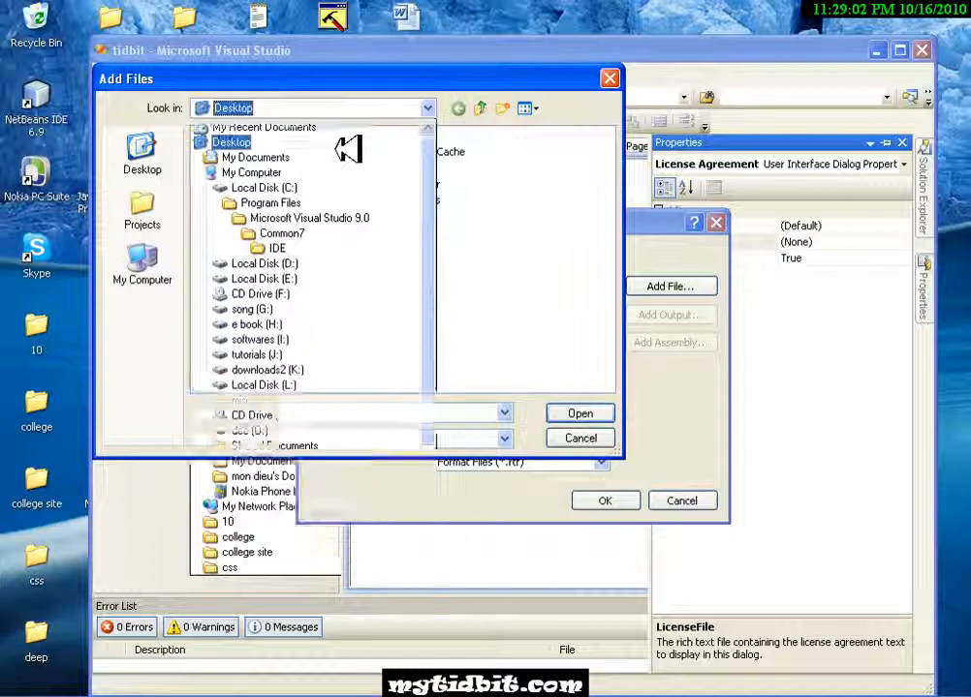
{"action": "left_click", "coordinate": [600, 384]}
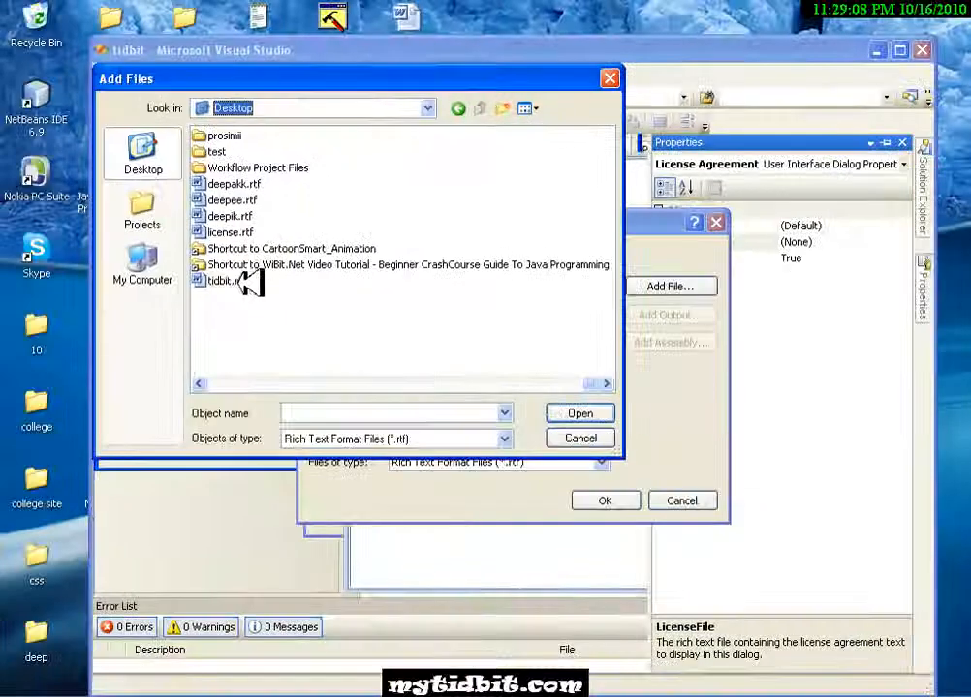
{"action": "double_click", "coordinate": [247, 282]}
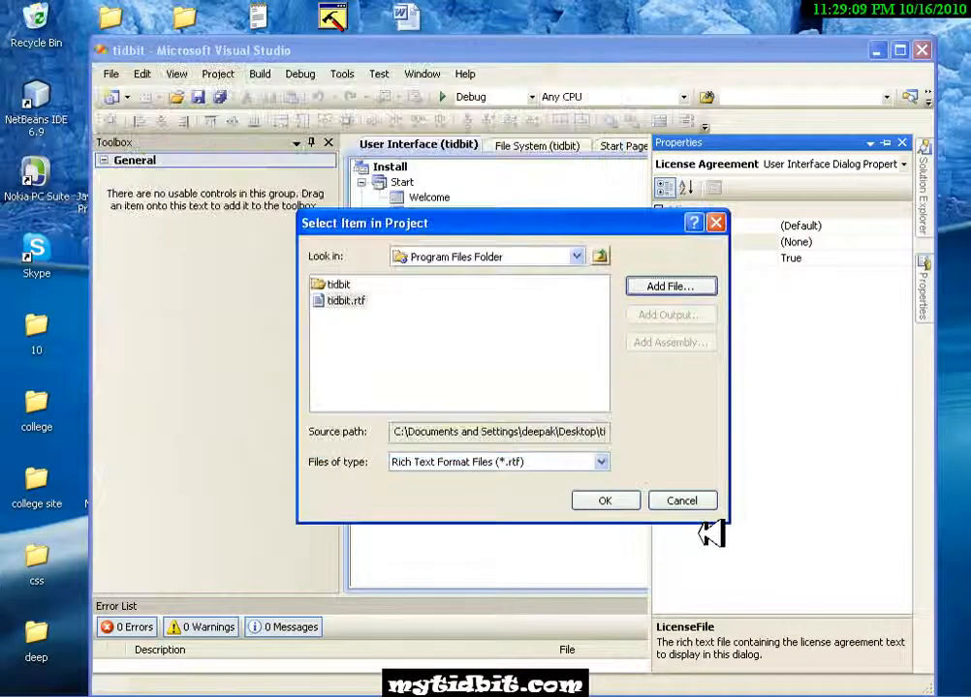
{"action": "left_click", "coordinate": [609, 500]}
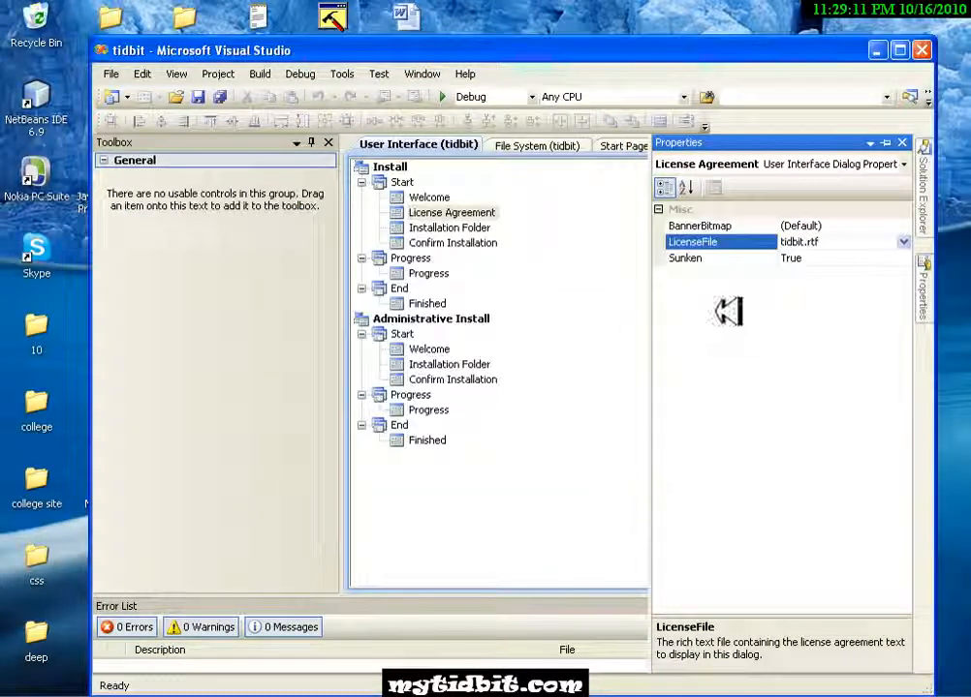
{"action": "left_click", "coordinate": [617, 419]}
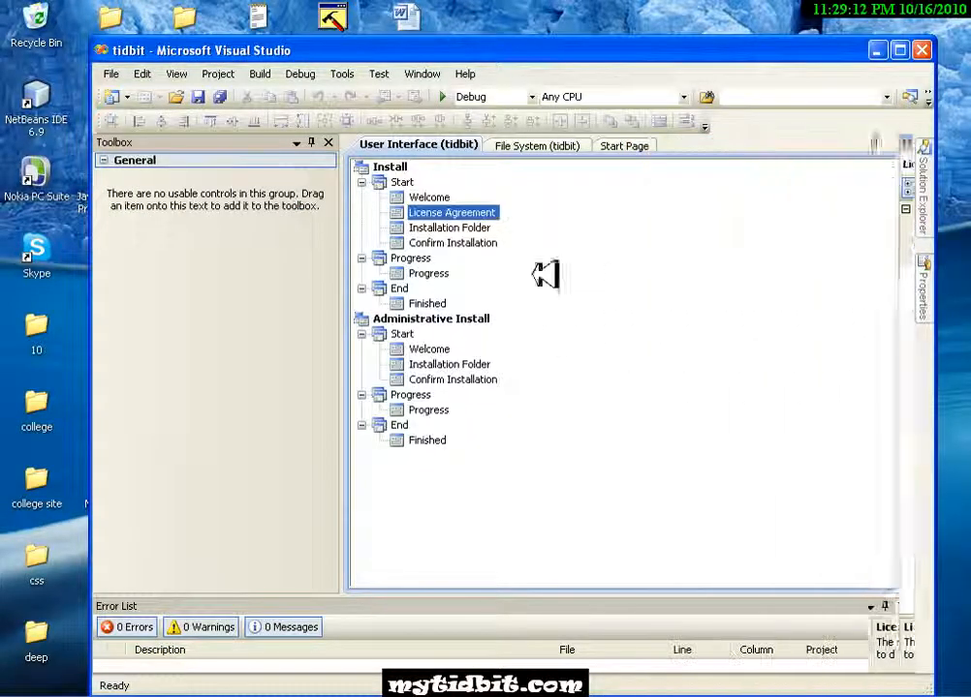
- Build the whole tidbit solution
{"action": "left_click", "coordinate": [263, 75]}
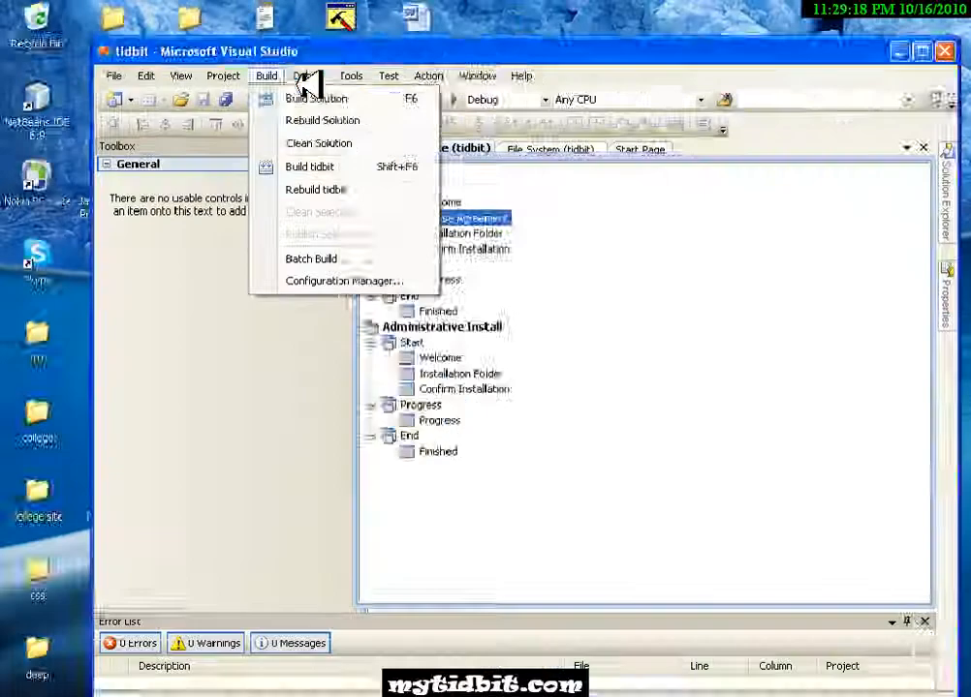
{"action": "left_click", "coordinate": [431, 149]}
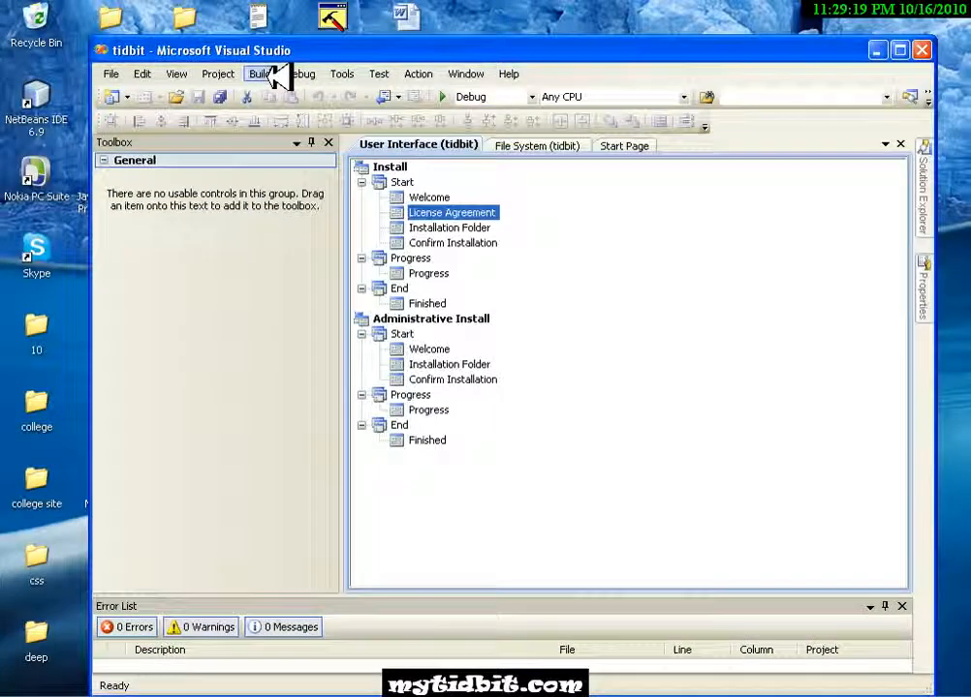
{"action": "left_click", "coordinate": [261, 73]}
{"action": "left_click", "coordinate": [288, 92]}
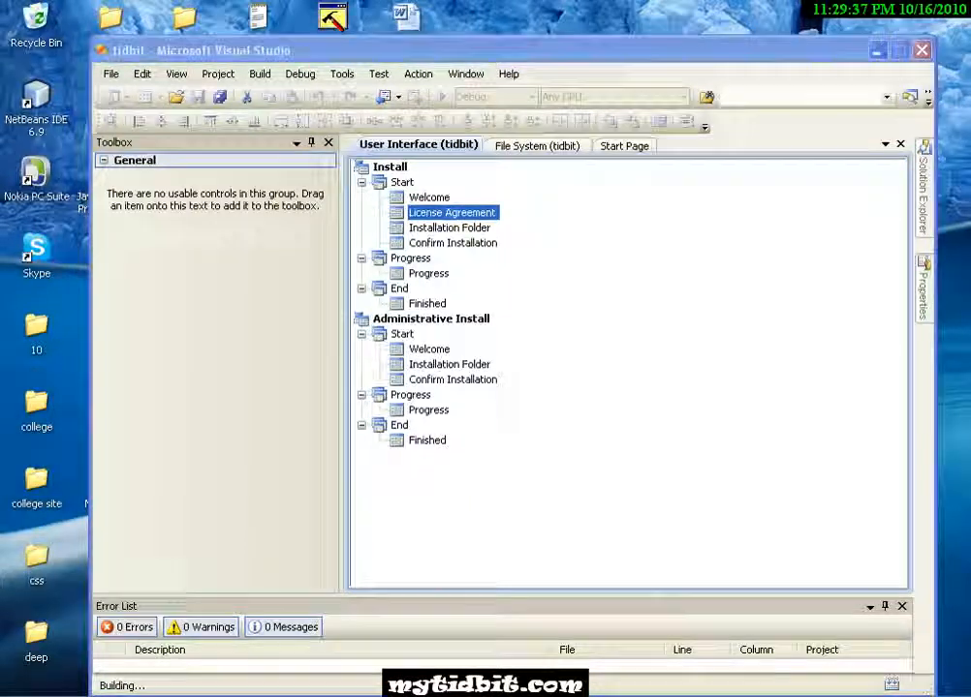
- Switch to Windows Explorer and open My Documents\Visual Studio 2008\Projects\tidbit\tidbit\Debug, which holds the setup output
{"action": "key", "text": "super+d"}
{"action": "key", "text": "super"}
{"action": "left_click", "coordinate": [276, 320]}
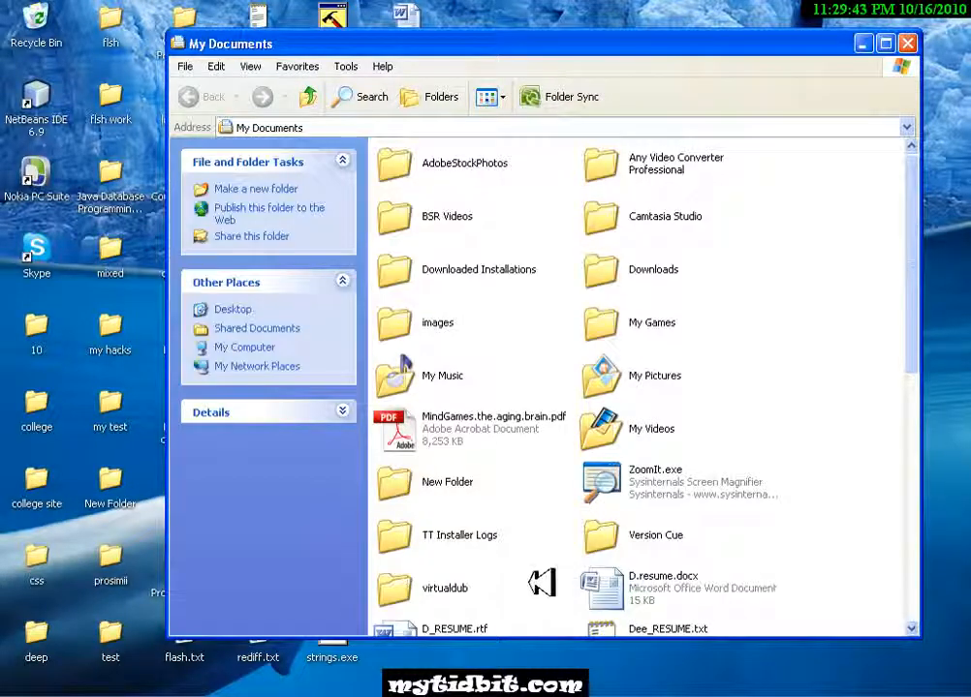
{"action": "scroll", "coordinate": [523, 552], "scroll_direction": "down", "scroll_amount": 10}
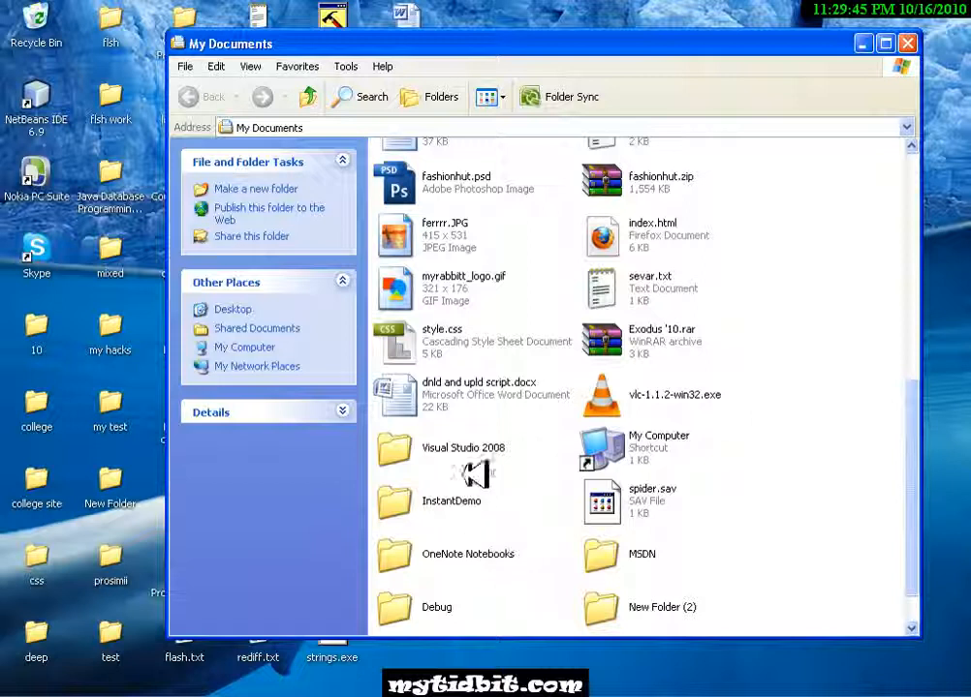
{"action": "double_click", "coordinate": [473, 447]}
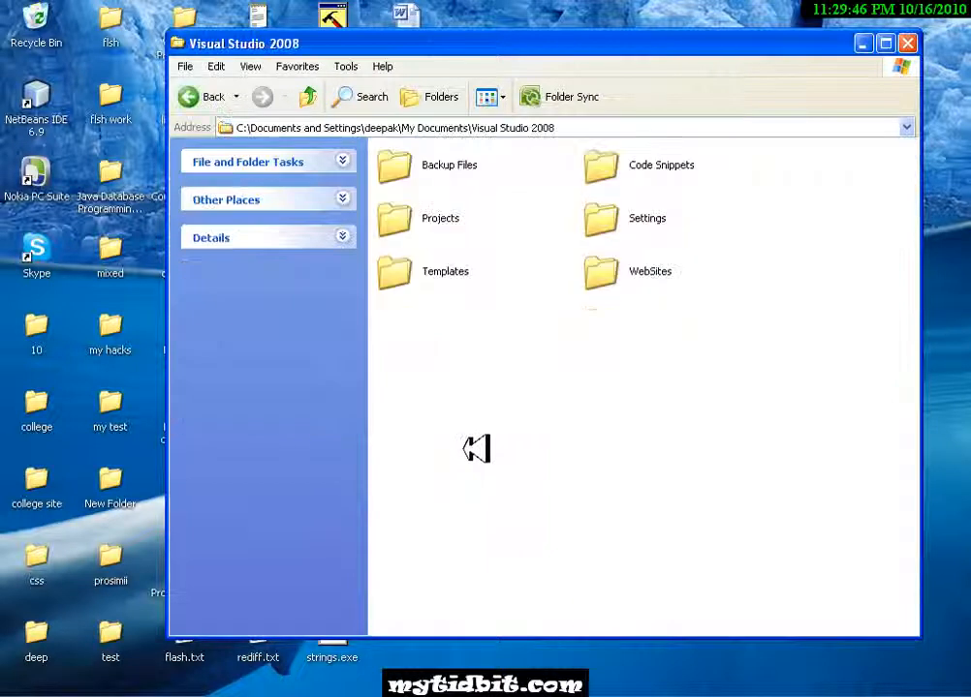
{"action": "double_click", "coordinate": [441, 217]}
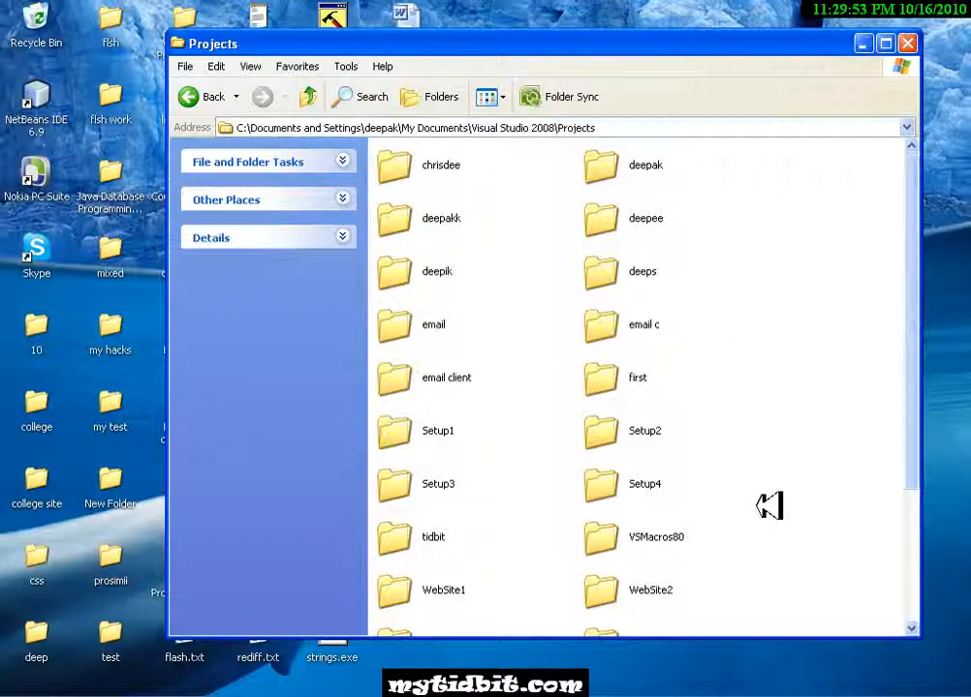
{"action": "double_click", "coordinate": [447, 538]}
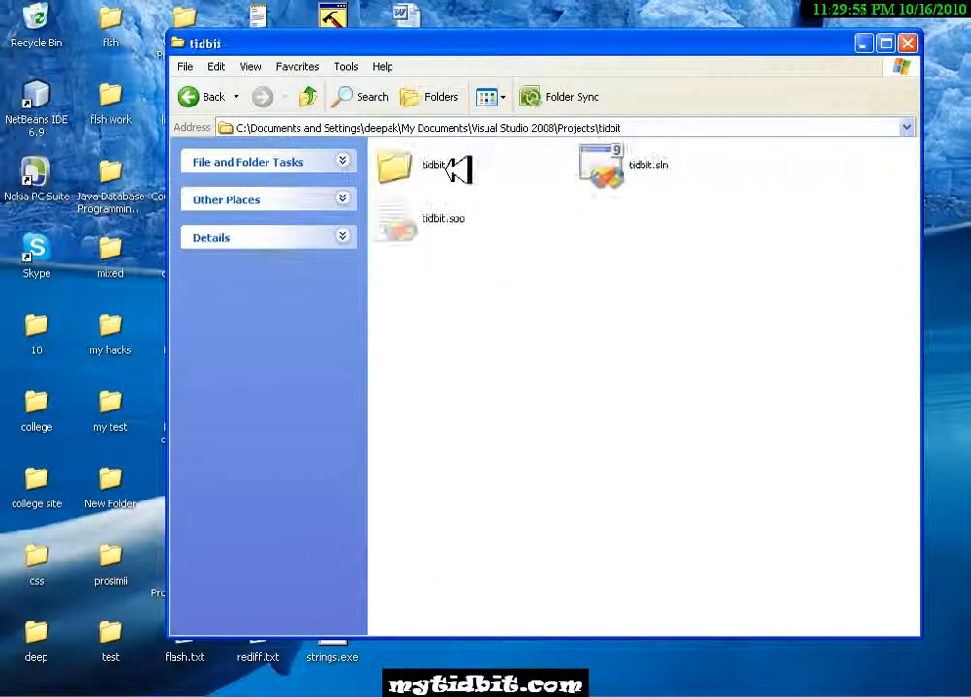
{"action": "double_click", "coordinate": [448, 166]}
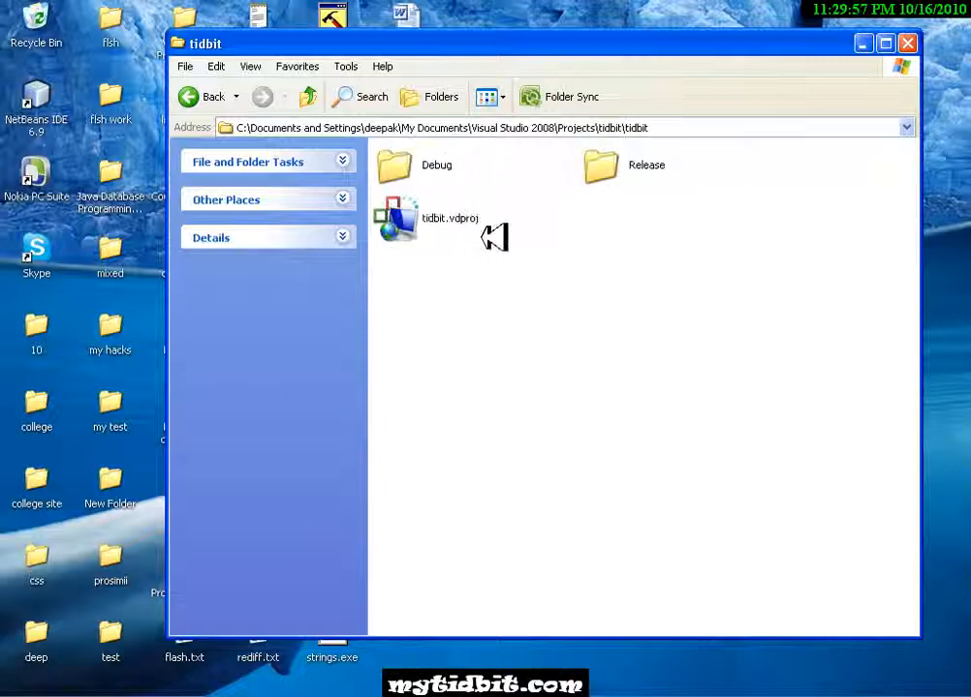
{"action": "double_click", "coordinate": [441, 166]}
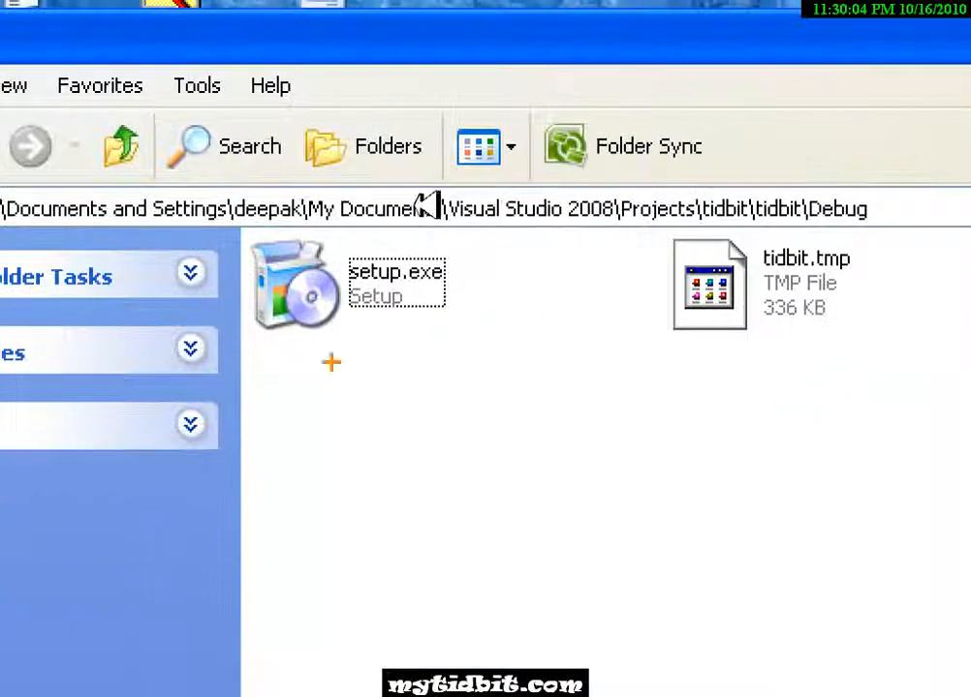
{"action": "mouse_move", "coordinate": [468, 213]}
{"action": "left_mouse_down"}
{"action": "mouse_move", "coordinate": [512, 429]}
{"action": "mouse_move", "coordinate": [337, 124]}
{"action": "left_mouse_up"}
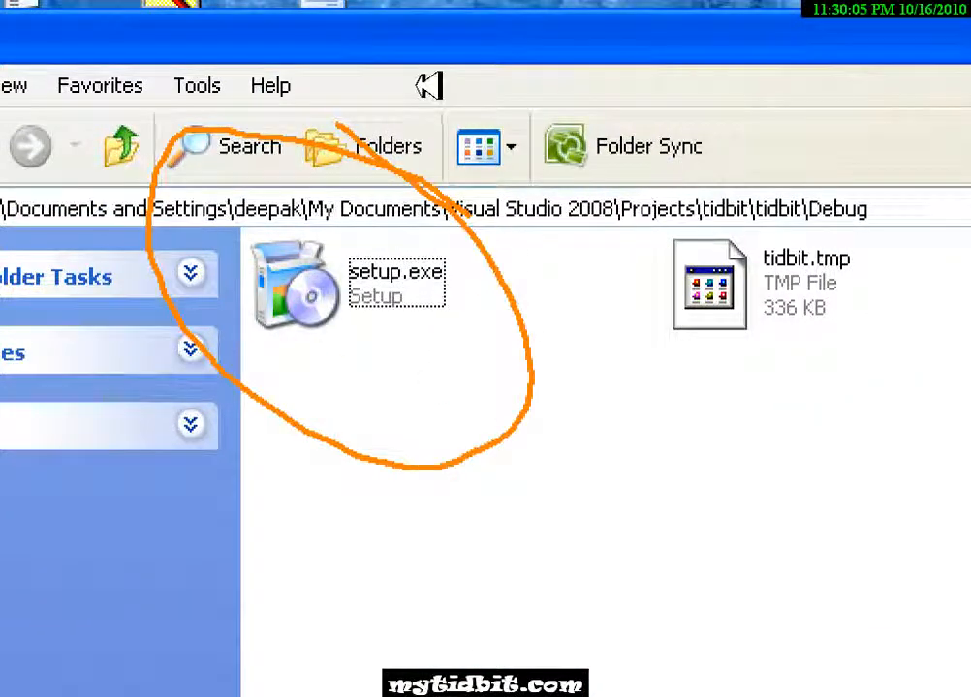
{"action": "key", "text": "Escape"}
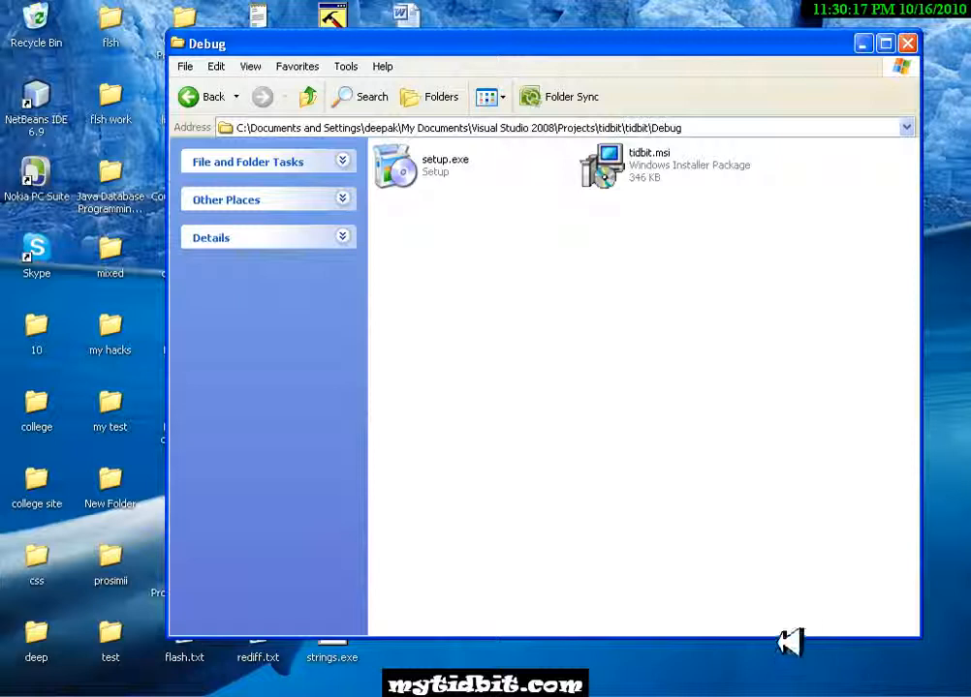
- Run setup.exe from the Debug folder, pass the welcome page and agree to the license terms
{"action": "left_click", "coordinate": [416, 171]}
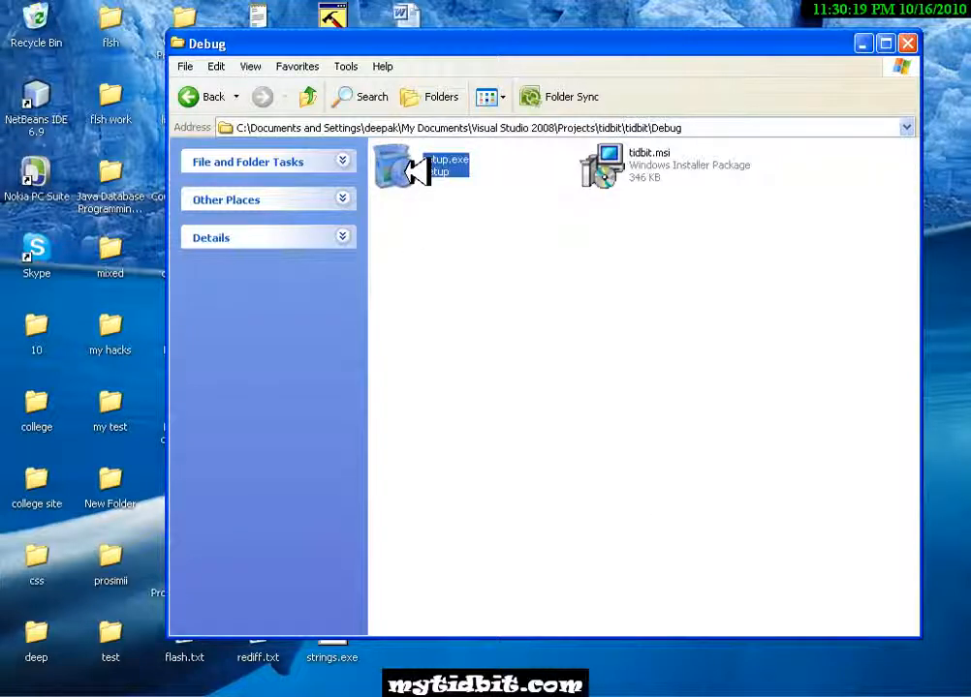
{"action": "double_click", "coordinate": [417, 171]}
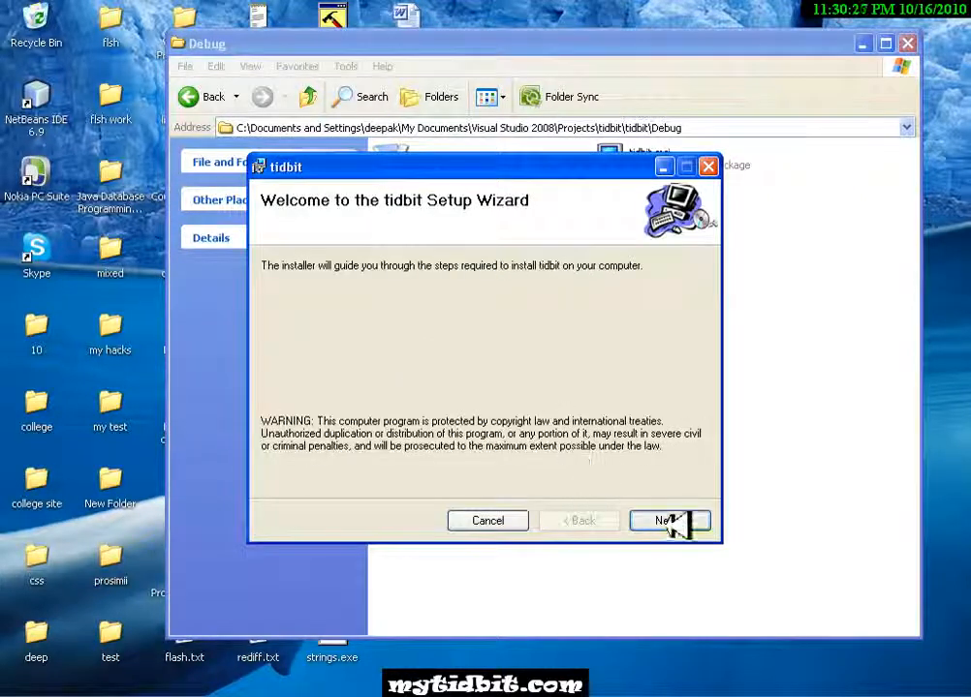
{"action": "left_click", "coordinate": [668, 521]}
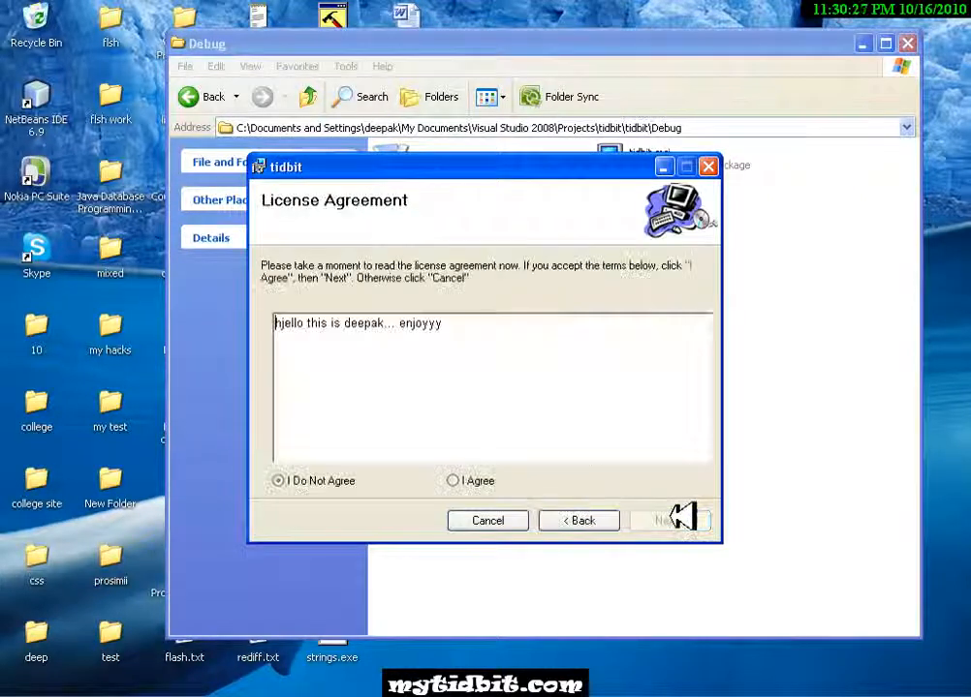
{"action": "left_click", "coordinate": [454, 481]}
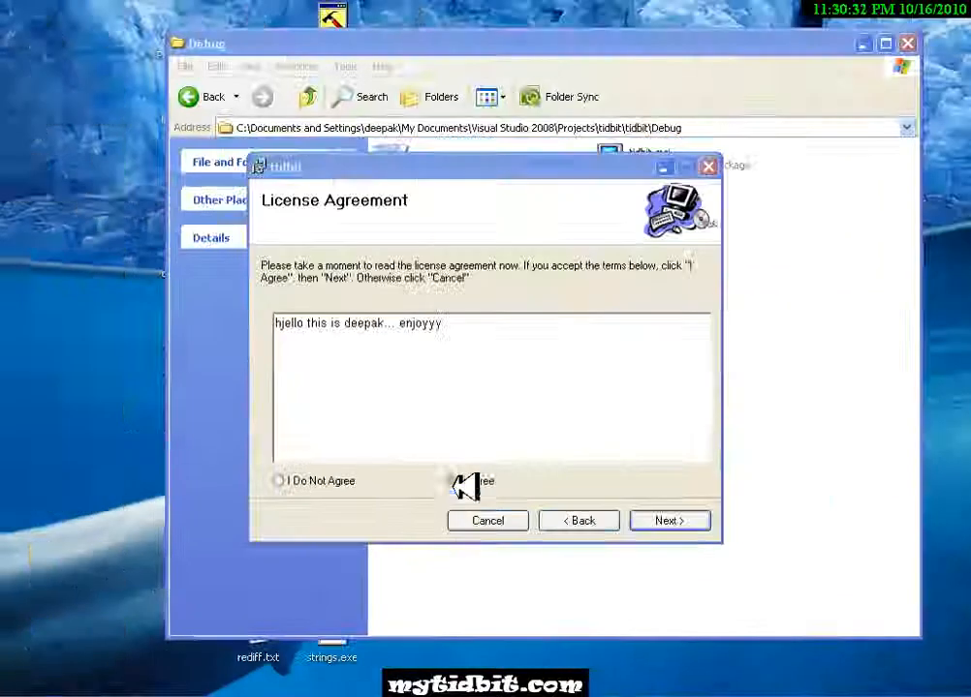
- Install tidbit with the suggested installation folder, then close the installer
{"action": "left_click", "coordinate": [676, 522]}
{"action": "left_click", "coordinate": [680, 521]}
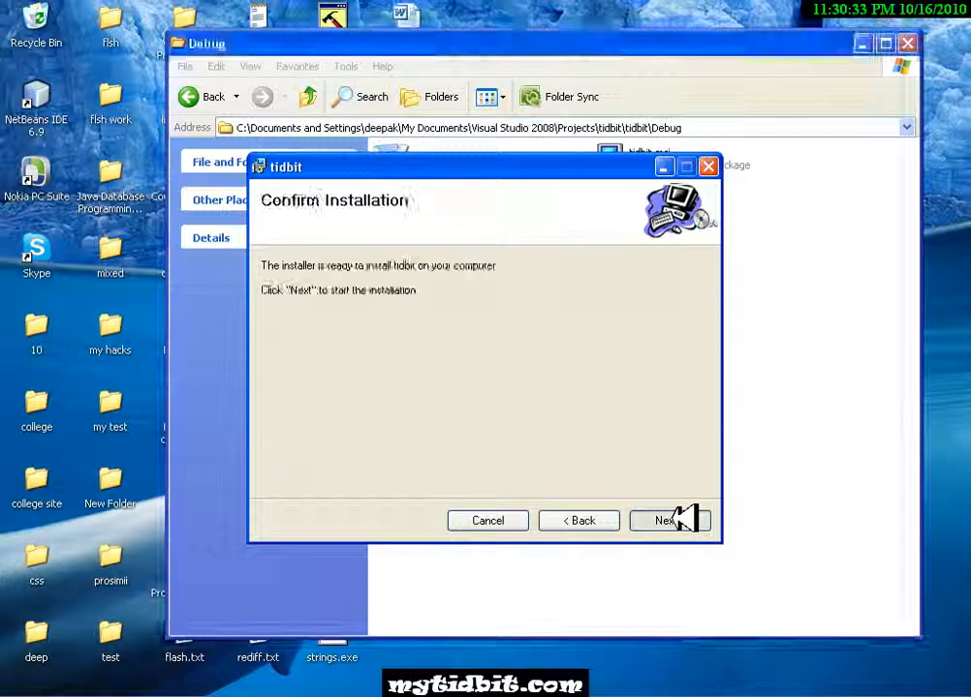
{"action": "left_click", "coordinate": [678, 520]}
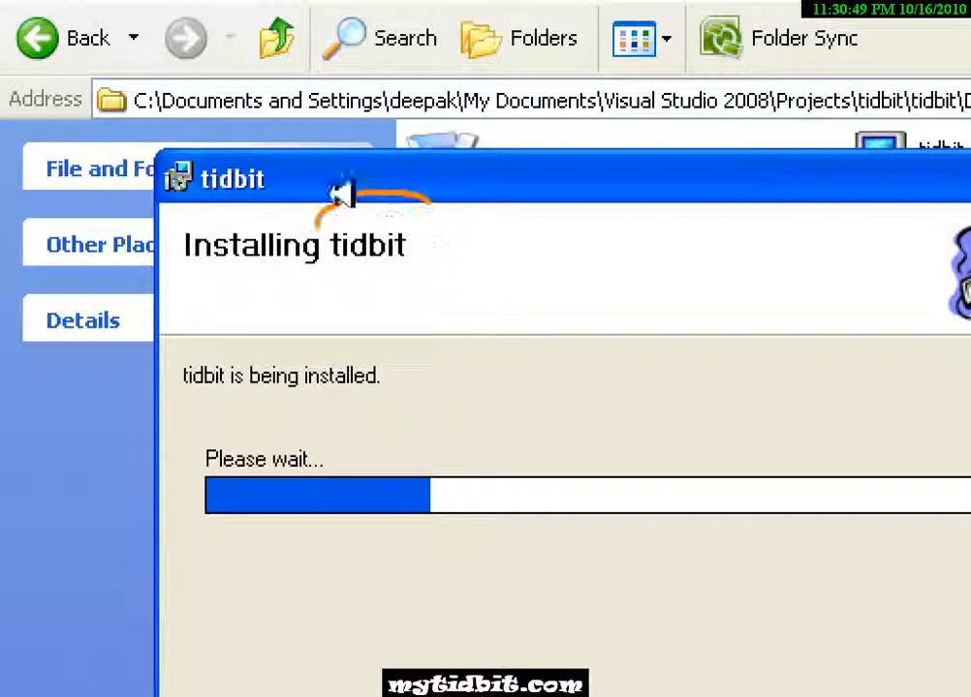
{"action": "left_click_drag", "start_coordinate": [325, 207], "coordinate": [371, 184]}
{"action": "mouse_move", "coordinate": [213, 142]}
{"action": "left_mouse_down"}
{"action": "mouse_move", "coordinate": [168, 182]}
{"action": "mouse_move", "coordinate": [176, 172]}
{"action": "left_mouse_up"}
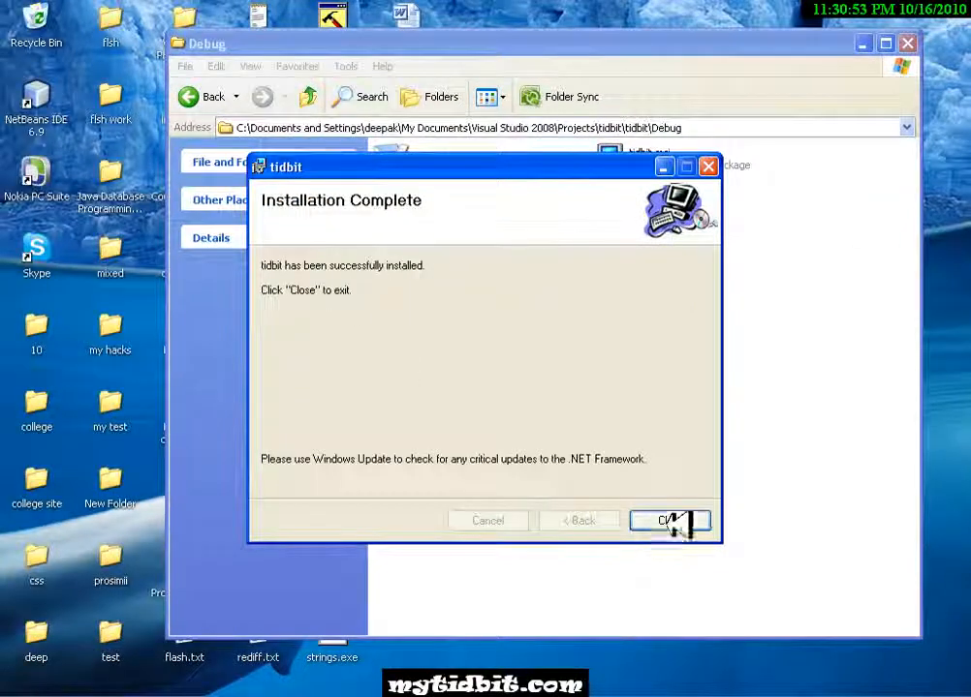
{"action": "left_click", "coordinate": [675, 523]}
- Check the list of all installed programs for the new tidbit shortcut
{"action": "left_click", "coordinate": [44, 696]}
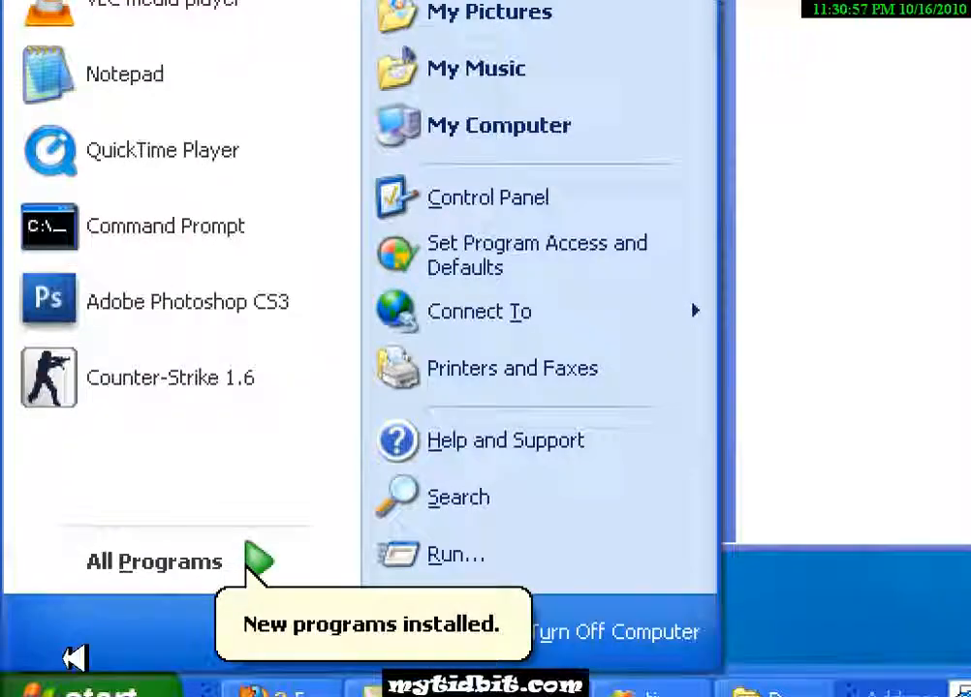
{"action": "key", "text": "Escape"}
{"action": "left_click", "coordinate": [64, 694]}
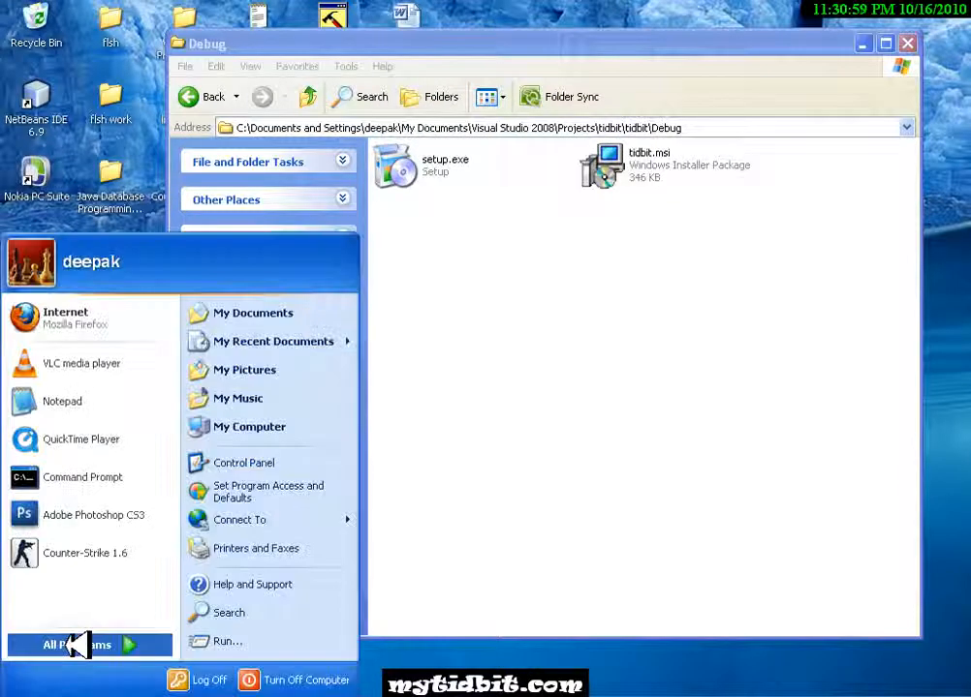
{"action": "mouse_move", "coordinate": [114, 643]}
{"action": "left_click", "coordinate": [820, 20]}
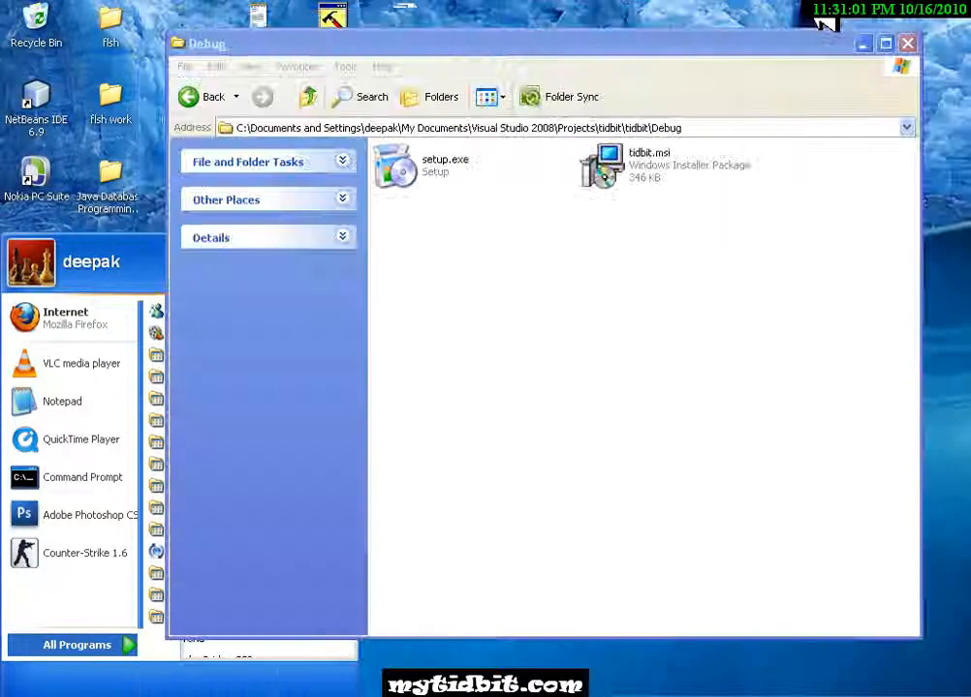